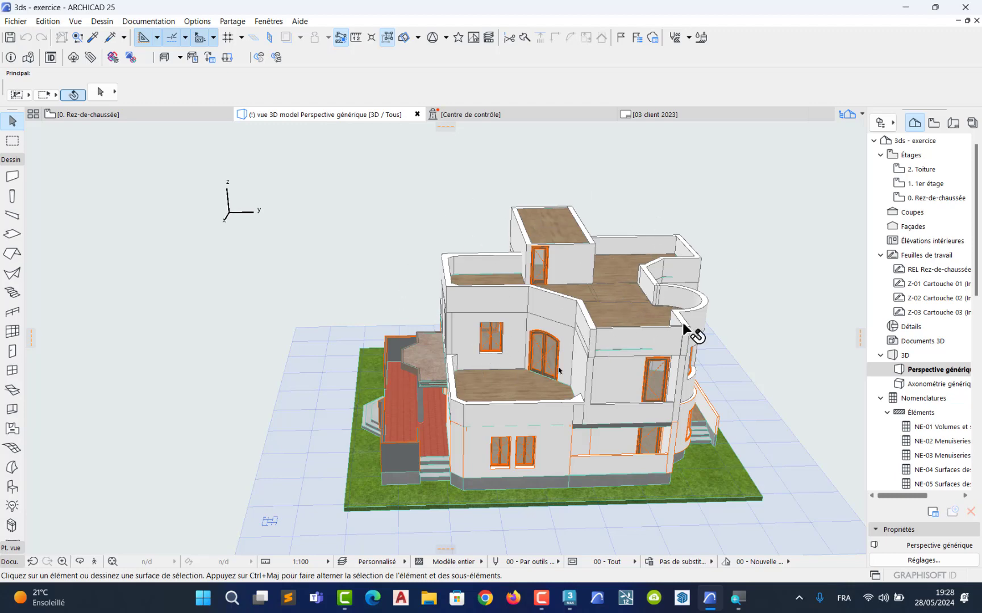
Start saving the villa's 3D perspective view as a 3DStudio (*.3ds) file.
{"action": "left_click_drag", "start_coordinate": [568, 357], "coordinate": [793, 401]}
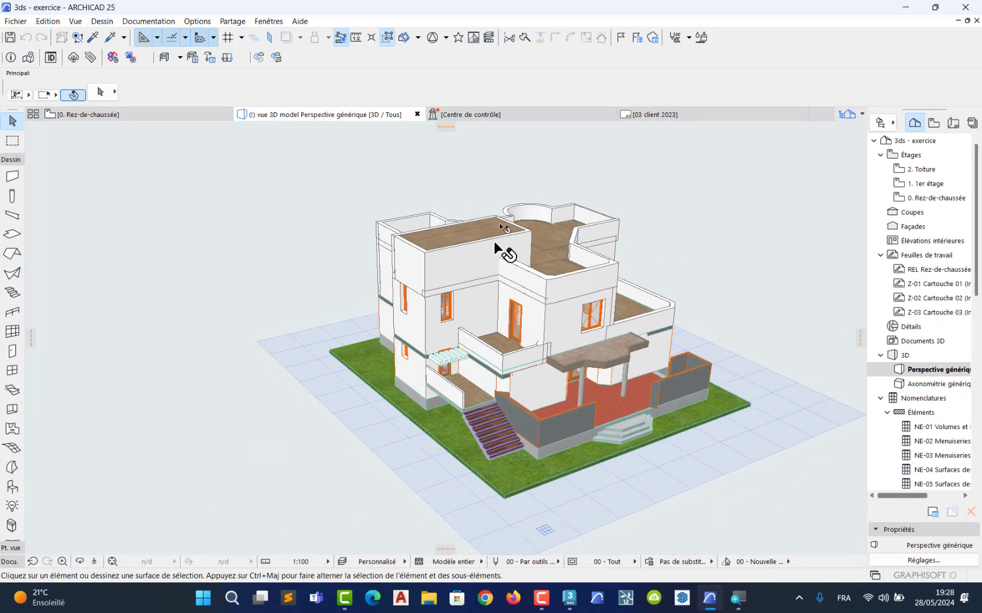
{"action": "left_click", "coordinate": [128, 117]}
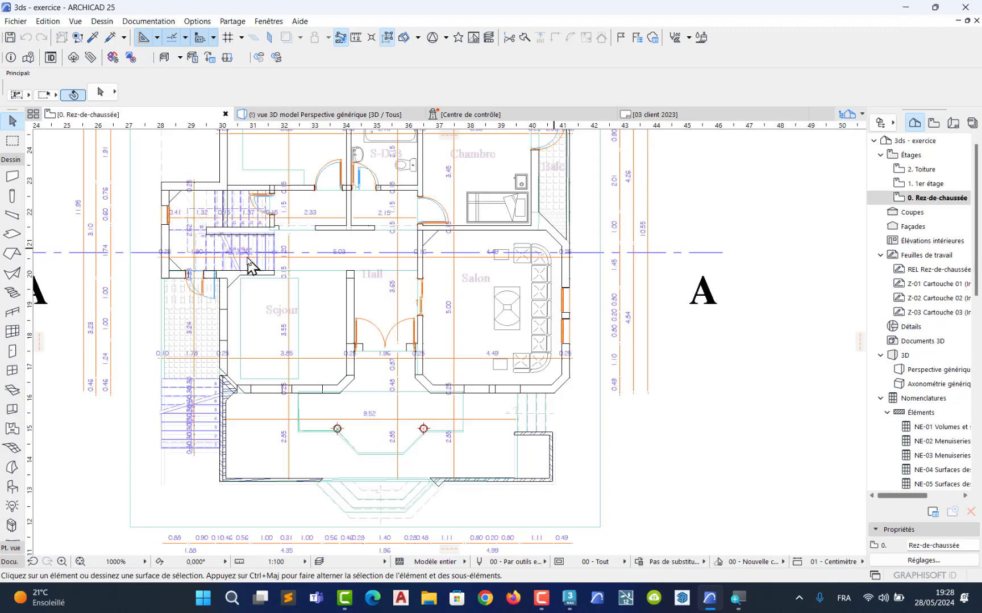
{"action": "left_click", "coordinate": [314, 116]}
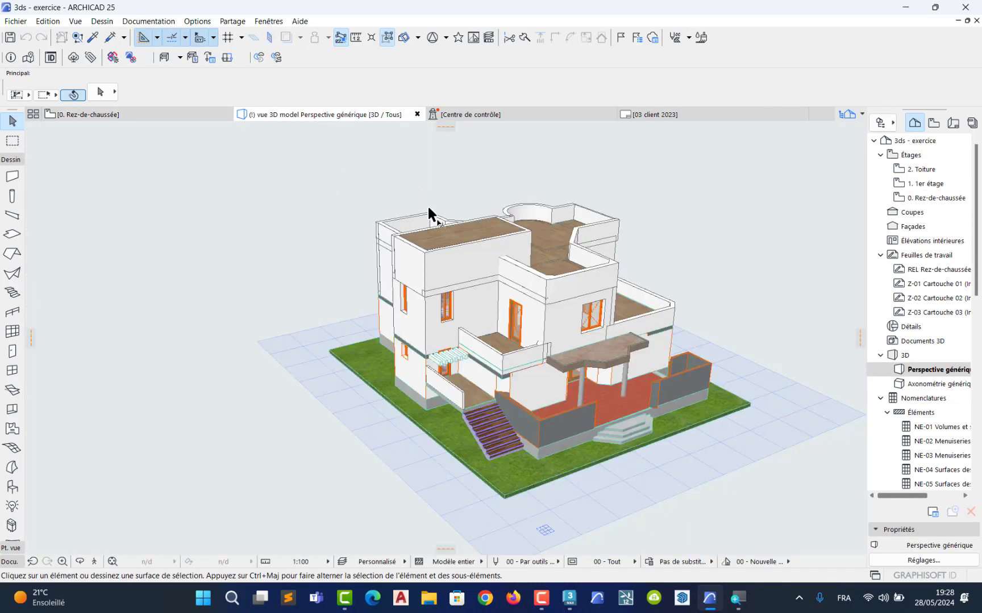
{"action": "middle_click_drag", "start_coordinate": [428, 215], "coordinate": [398, 353]}
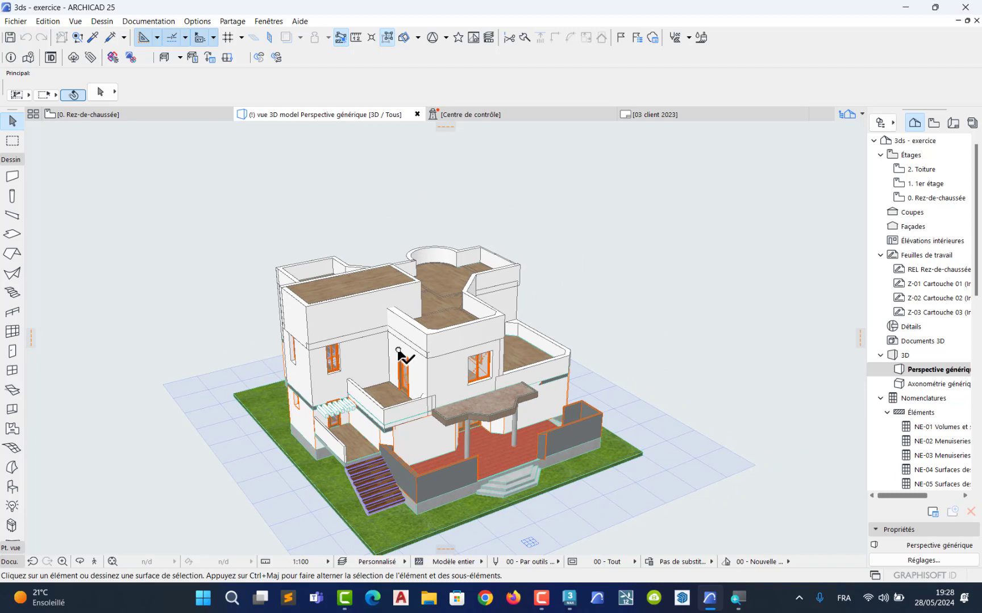
{"action": "mouse_move", "coordinate": [398, 352]}
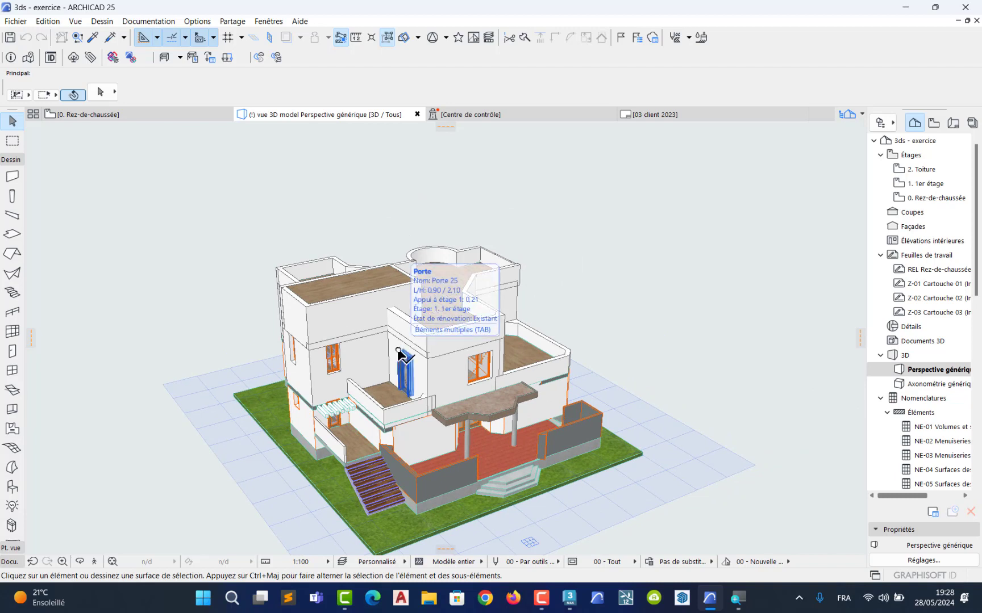
{"action": "left_click", "coordinate": [16, 23]}
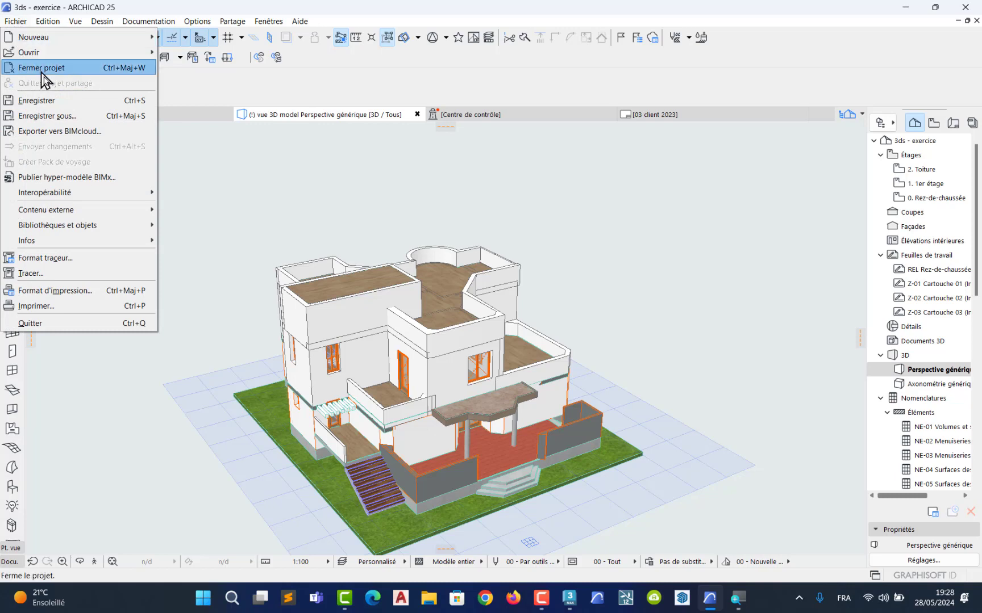
{"action": "left_click", "coordinate": [84, 119]}
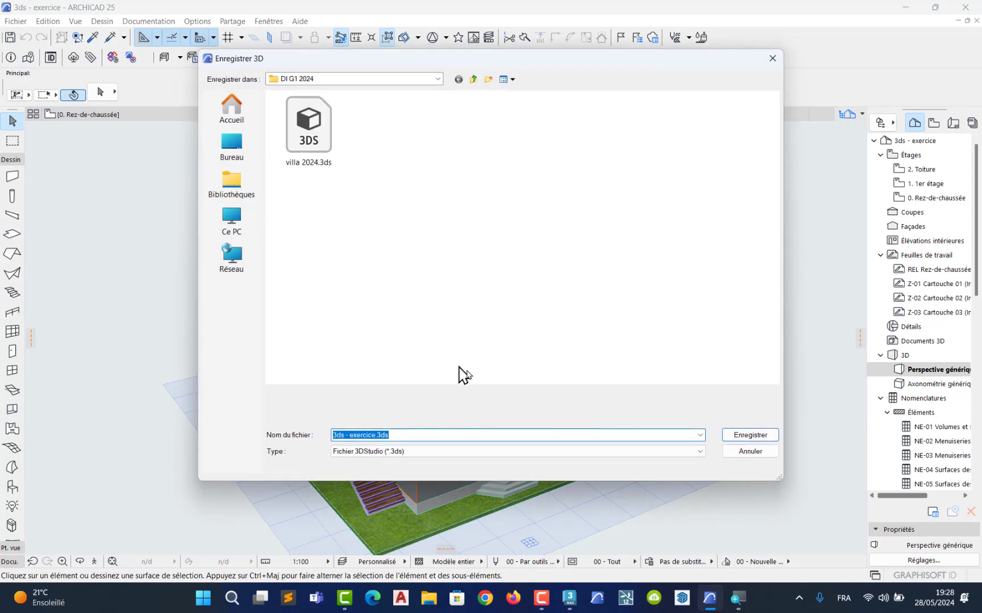
{"action": "left_click", "coordinate": [503, 455]}
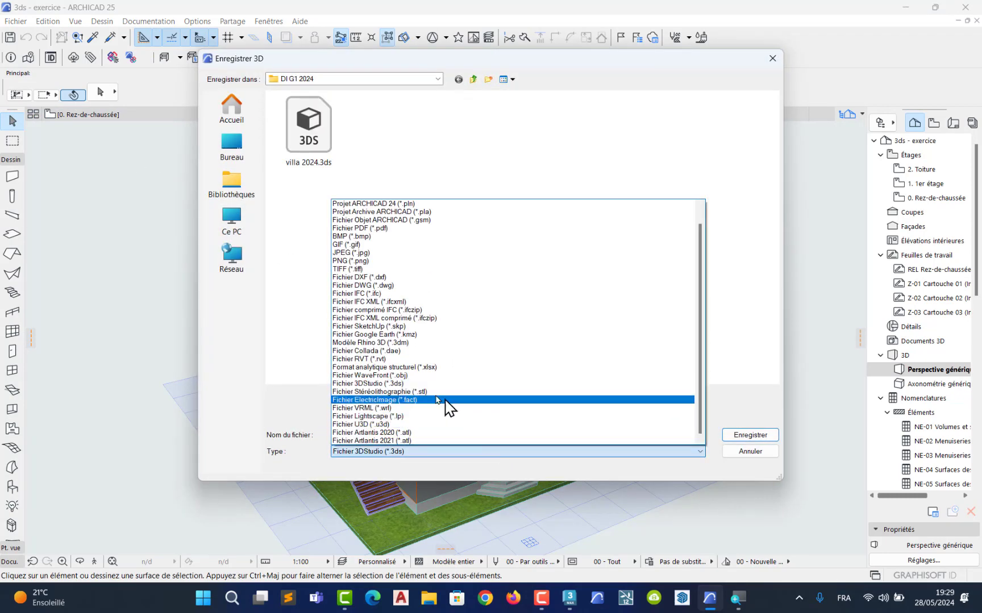
{"action": "left_click", "coordinate": [405, 384]}
Name the export file "plan villa groupe 2 -2024".
{"action": "left_click", "coordinate": [411, 434]}
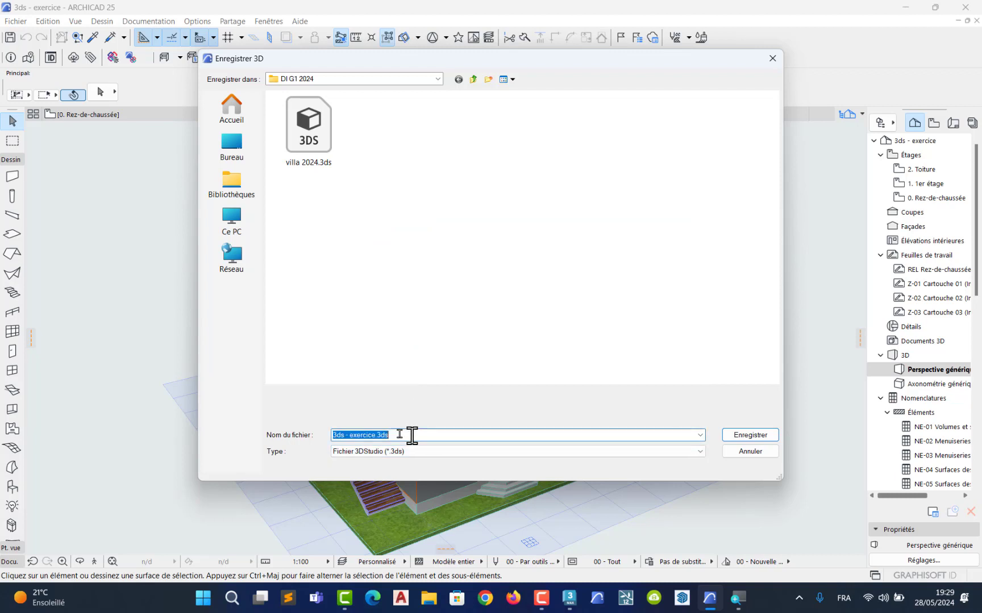
{"action": "type", "text": "plan "}
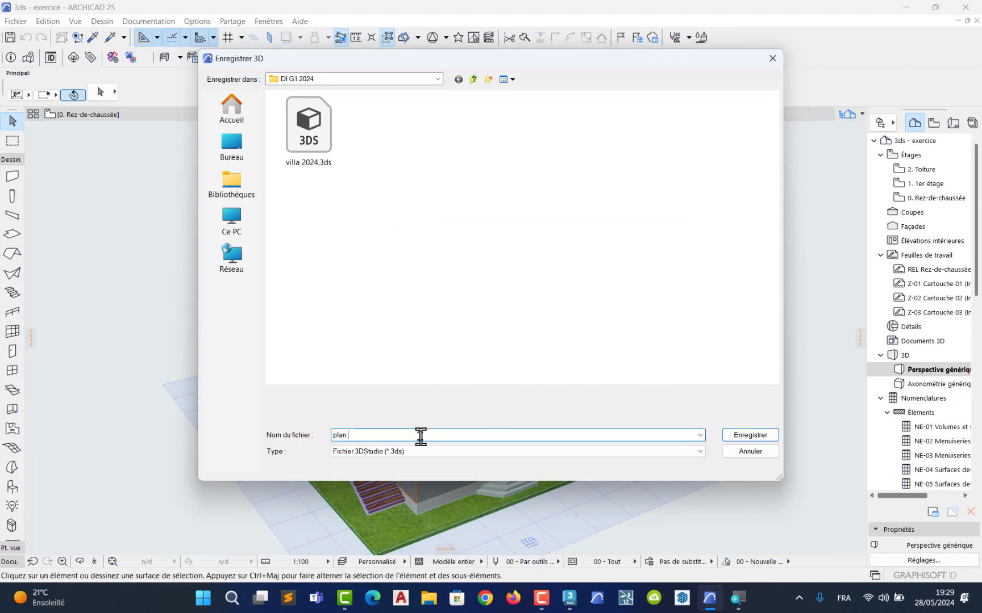
{"action": "type", "text": "villa group"}
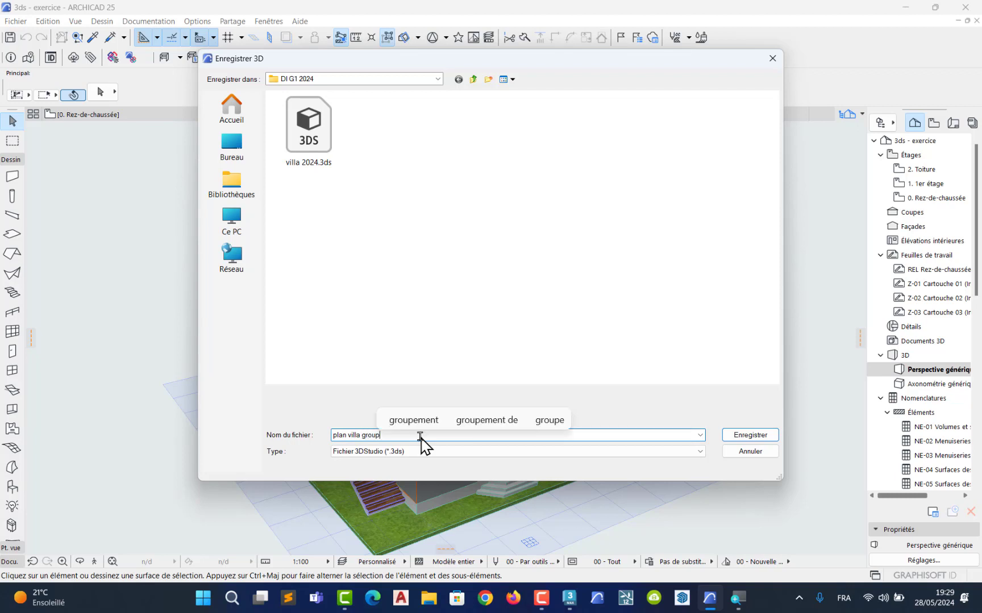
{"action": "type", "text": "e 2"}
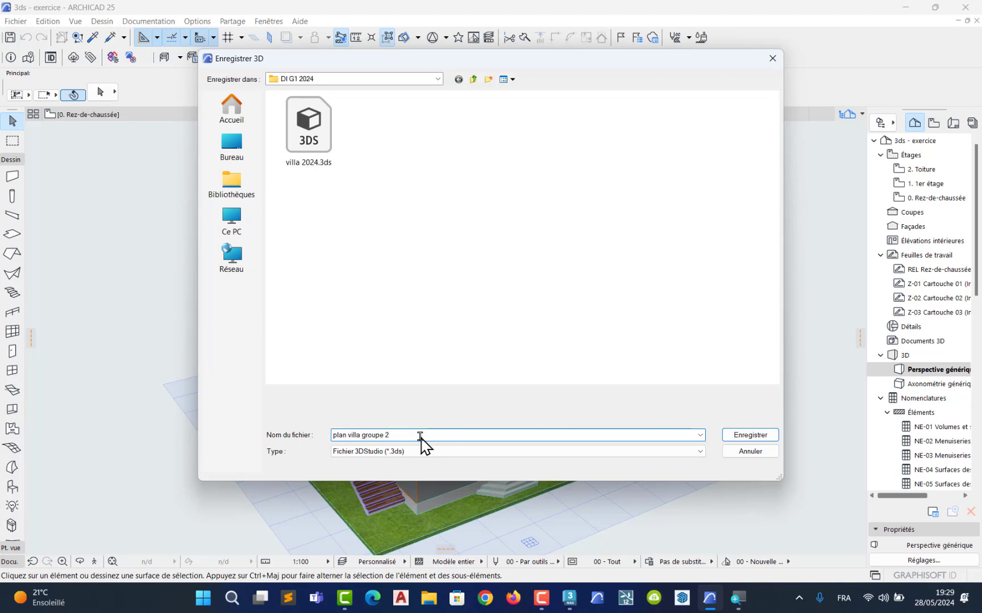
{"action": "type", "text": " -2024"}
Save the export in the FC folder's DI G2 2024 subfolder, built by ARCHICAD objects with a 1000 mm drawing unit.
{"action": "left_click", "coordinate": [474, 79]}
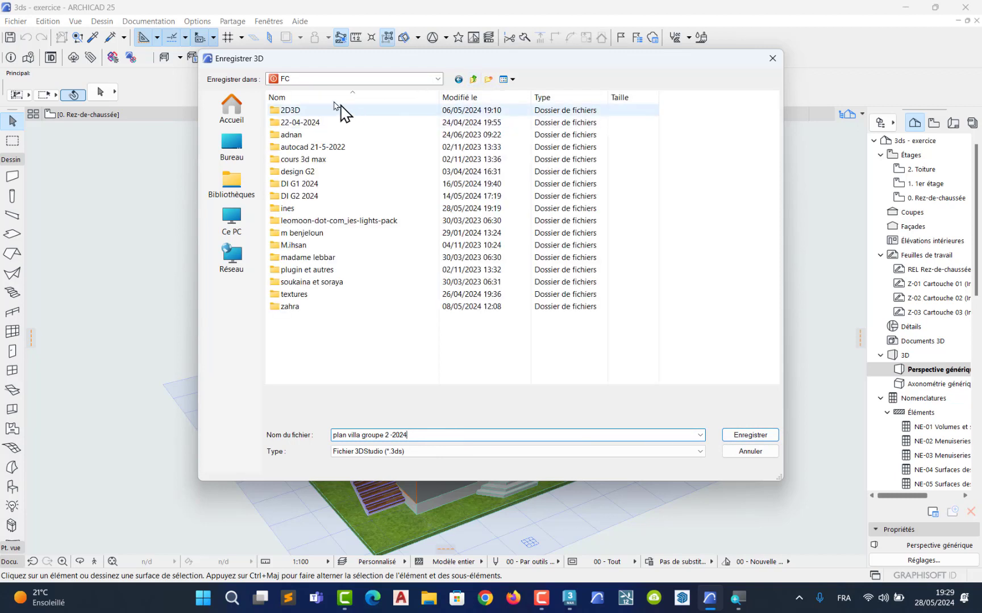
{"action": "double_click", "coordinate": [301, 196]}
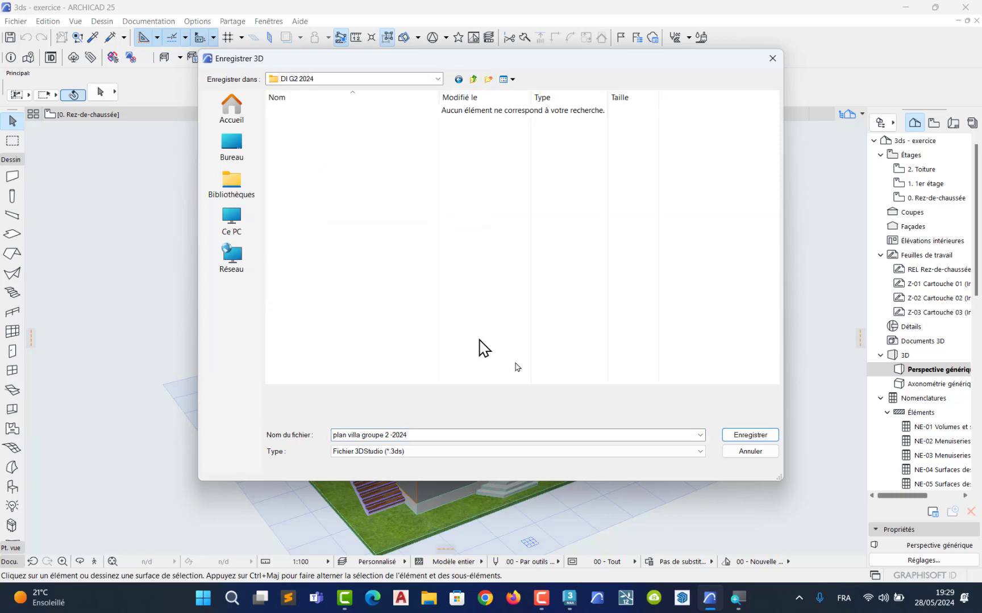
{"action": "left_click", "coordinate": [750, 435]}
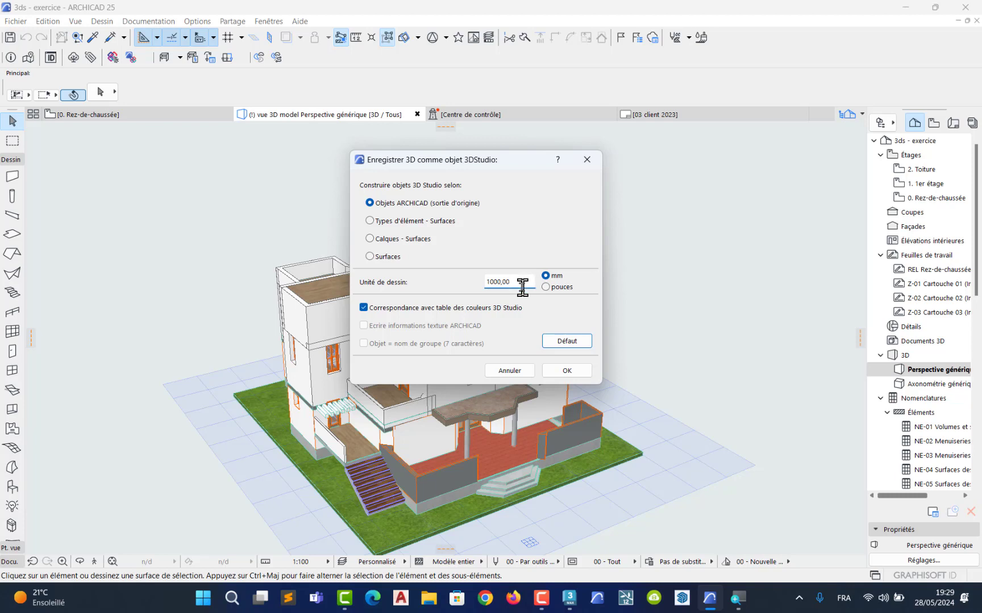
{"action": "left_click", "coordinate": [566, 372]}
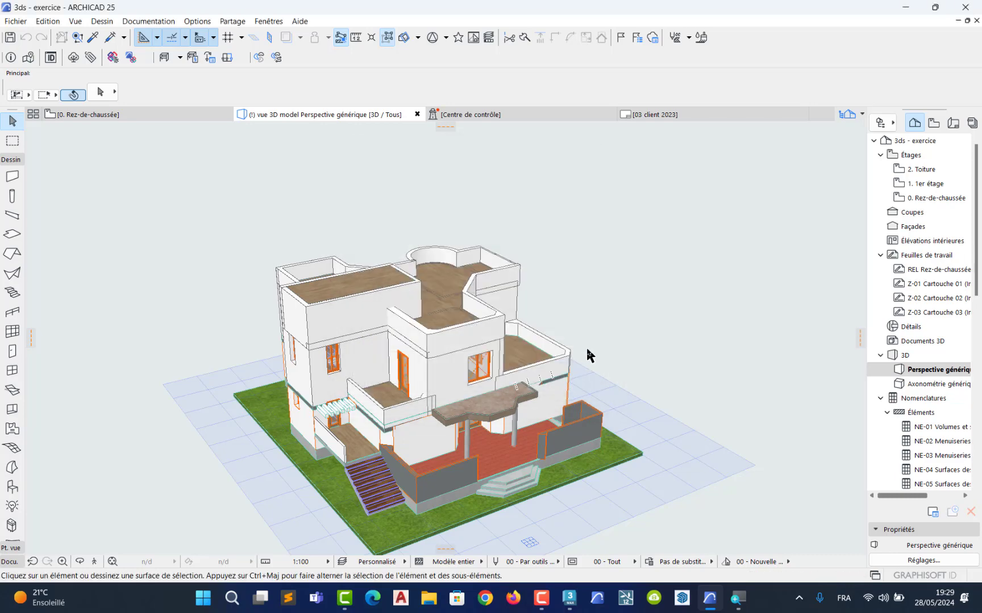
Close ARCHICAD without saving the project changes and switch to 3ds Max 2023.
{"action": "left_click", "coordinate": [966, 8]}
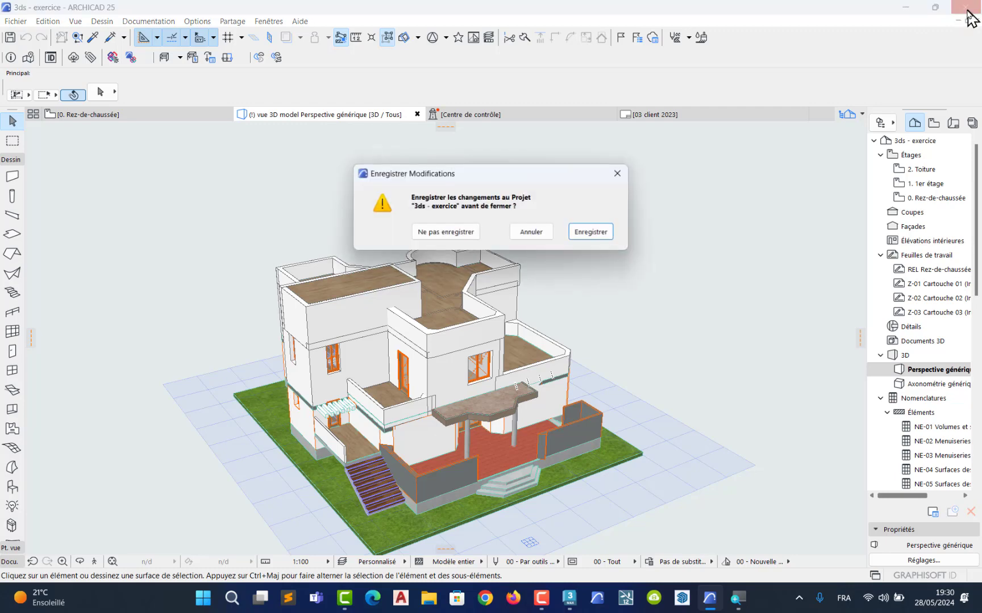
{"action": "left_click", "coordinate": [446, 232]}
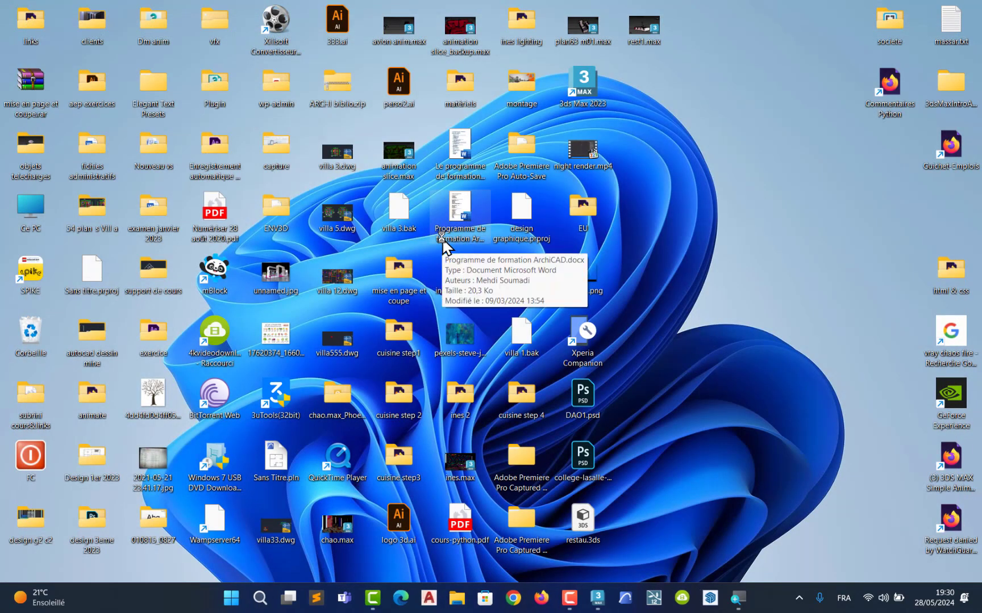
{"action": "left_click", "coordinate": [597, 599]}
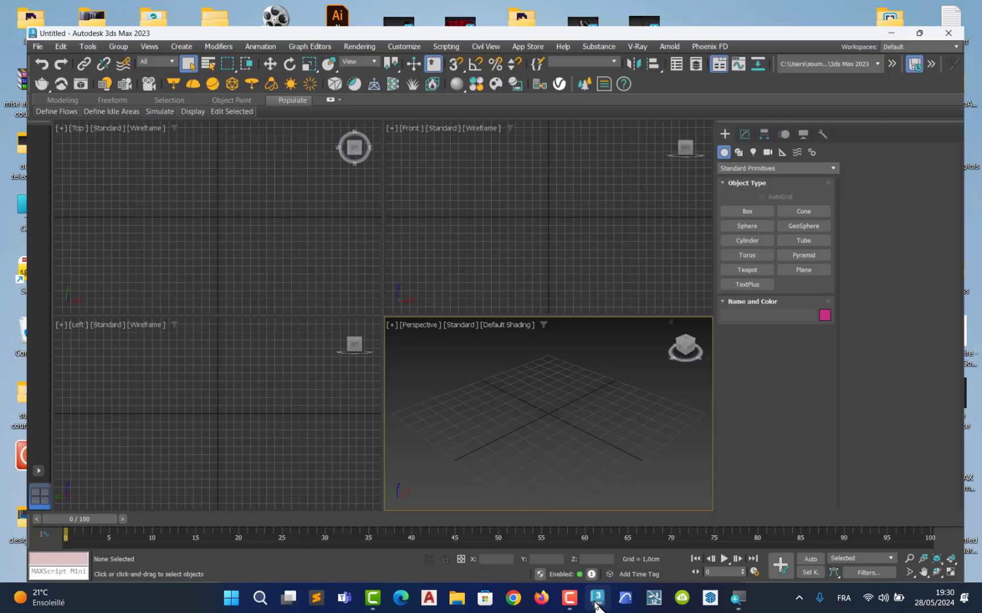
{"action": "mouse_move", "coordinate": [567, 602]}
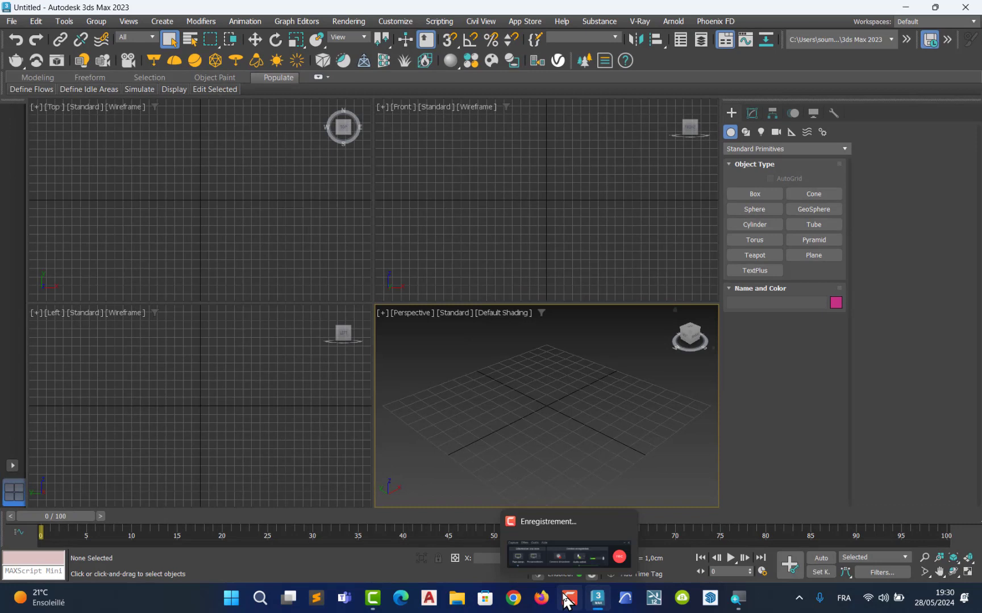
Start merging a file into the empty scene and browse to Desktop > FC > DI G2 2024.
{"action": "left_click", "coordinate": [12, 23]}
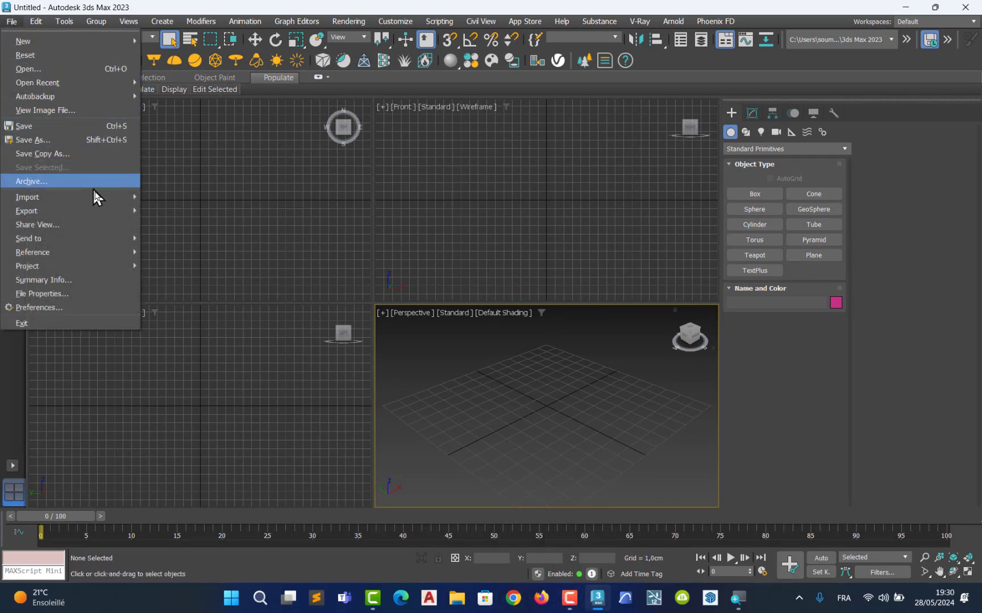
{"action": "mouse_move", "coordinate": [100, 197]}
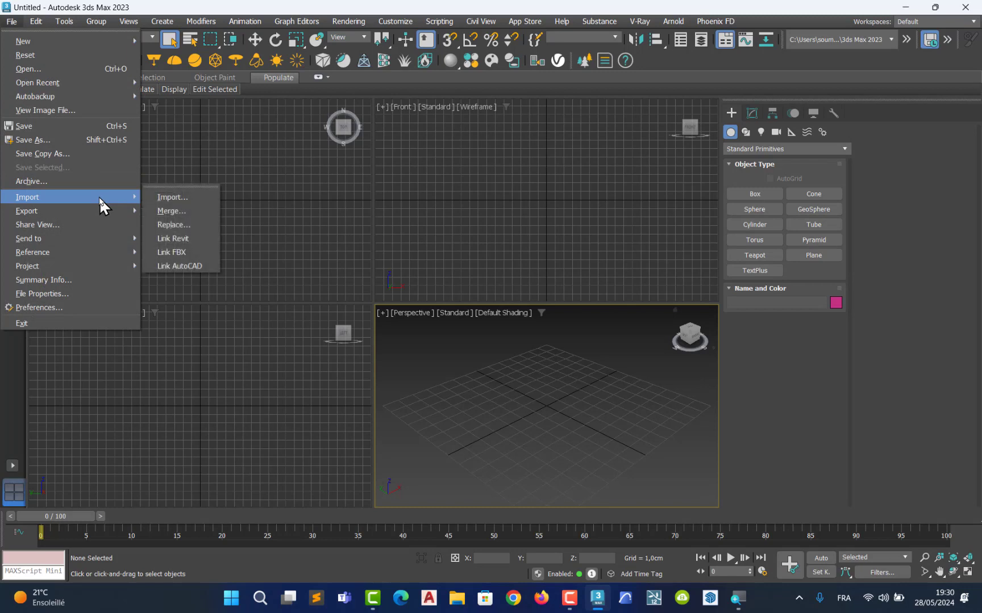
{"action": "left_click", "coordinate": [176, 210]}
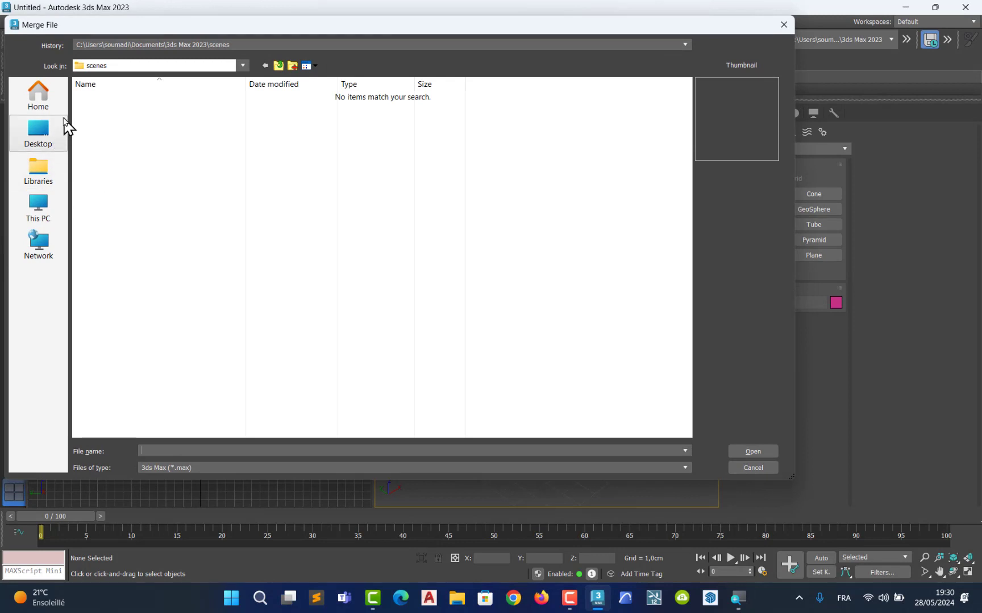
{"action": "left_click", "coordinate": [41, 135]}
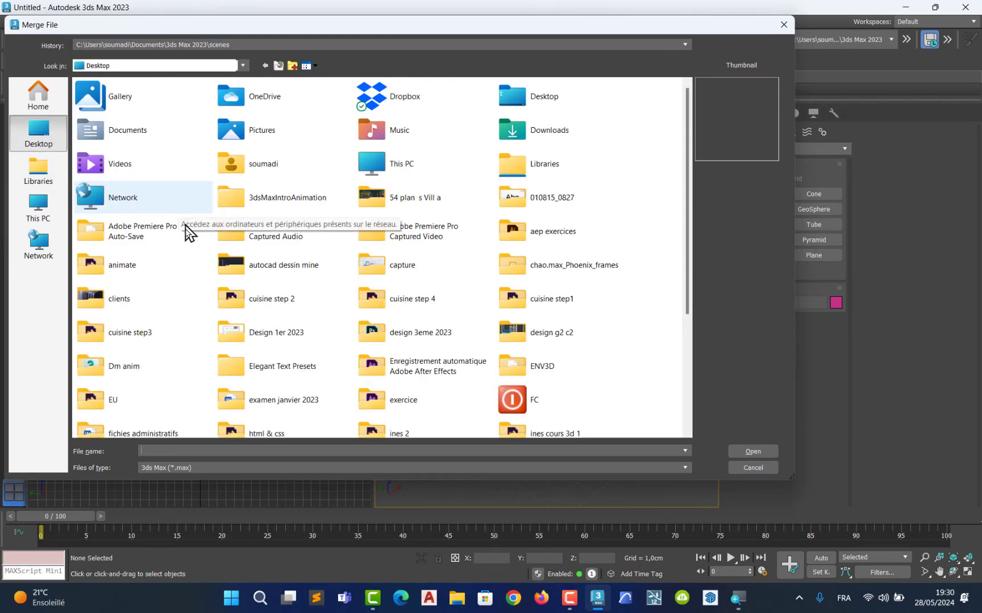
{"action": "double_click", "coordinate": [522, 400]}
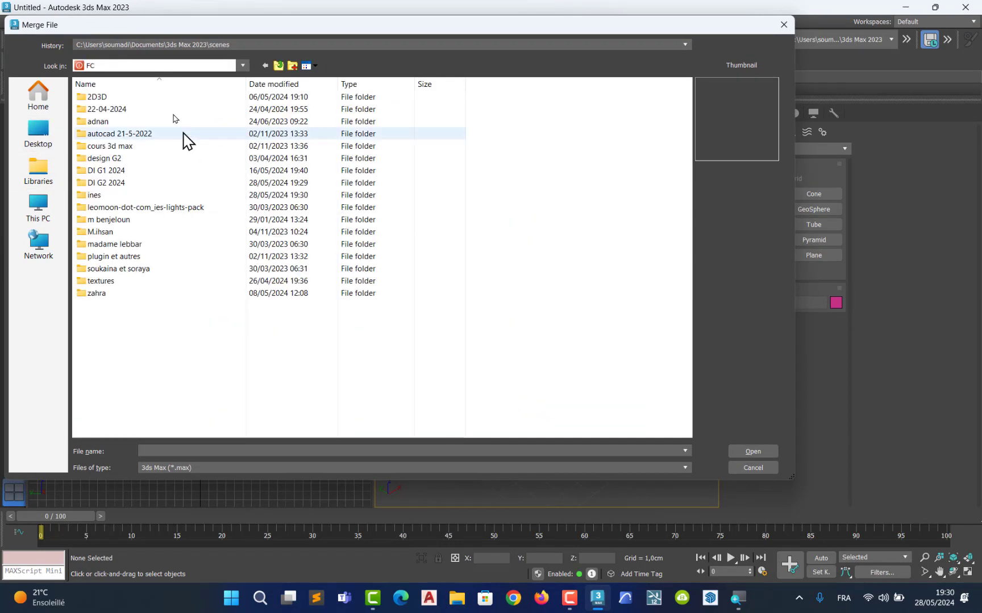
{"action": "double_click", "coordinate": [122, 183]}
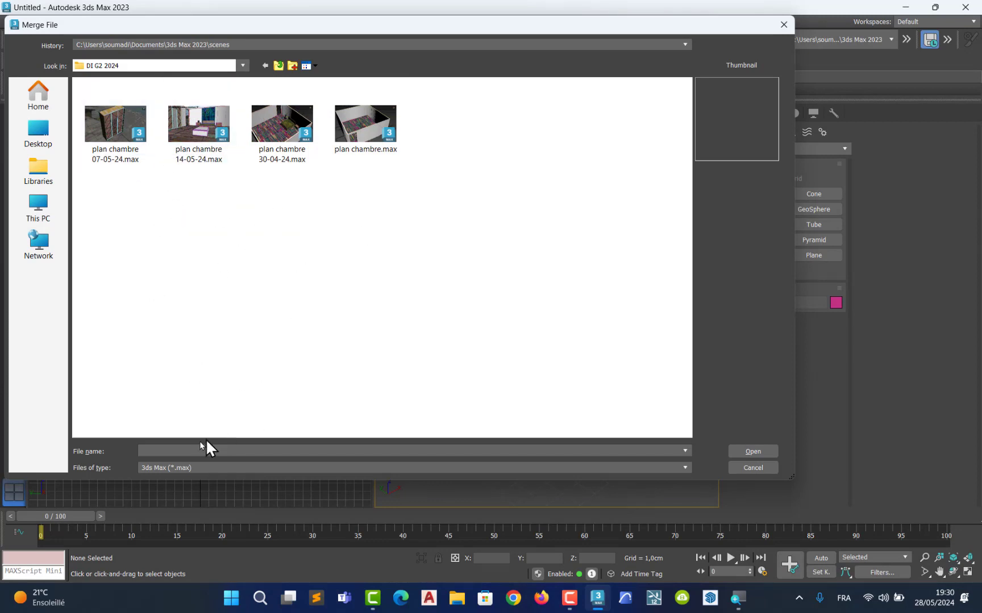
Show all file types and open "plan villa groupe 2 -2024.3ds" for merging.
{"action": "left_click", "coordinate": [206, 467]}
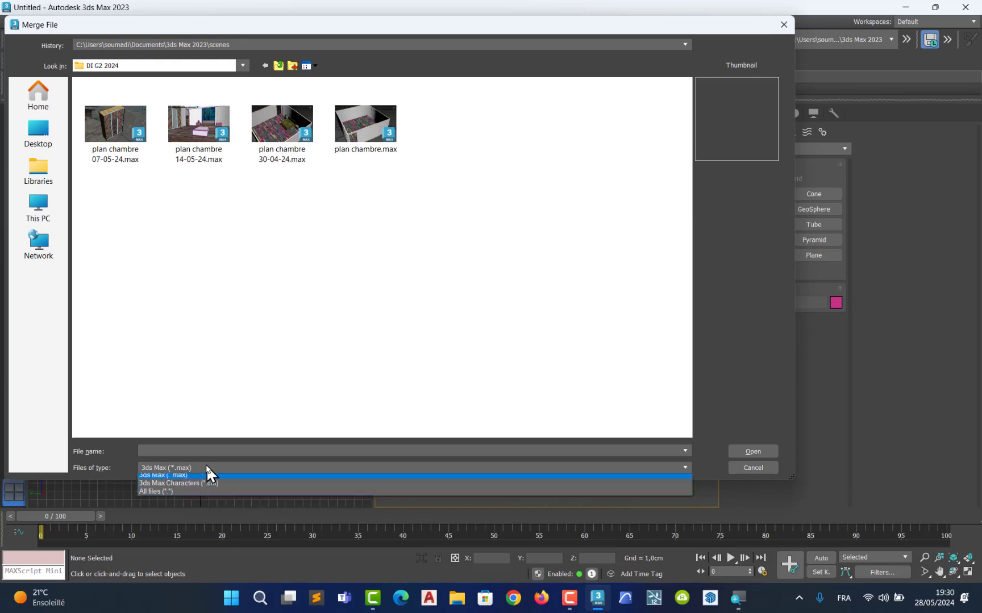
{"action": "left_click", "coordinate": [170, 494]}
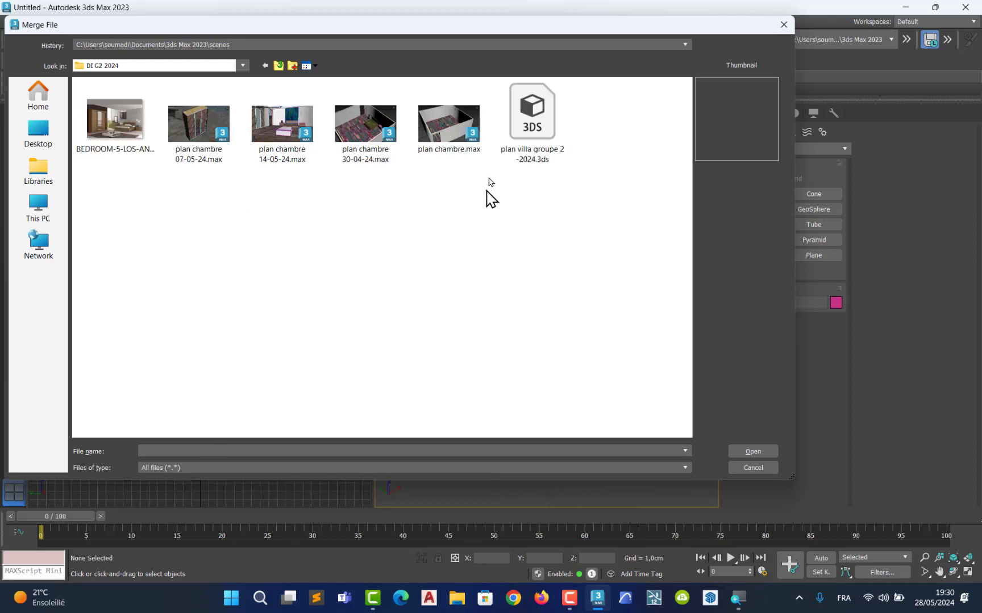
{"action": "left_click", "coordinate": [537, 145]}
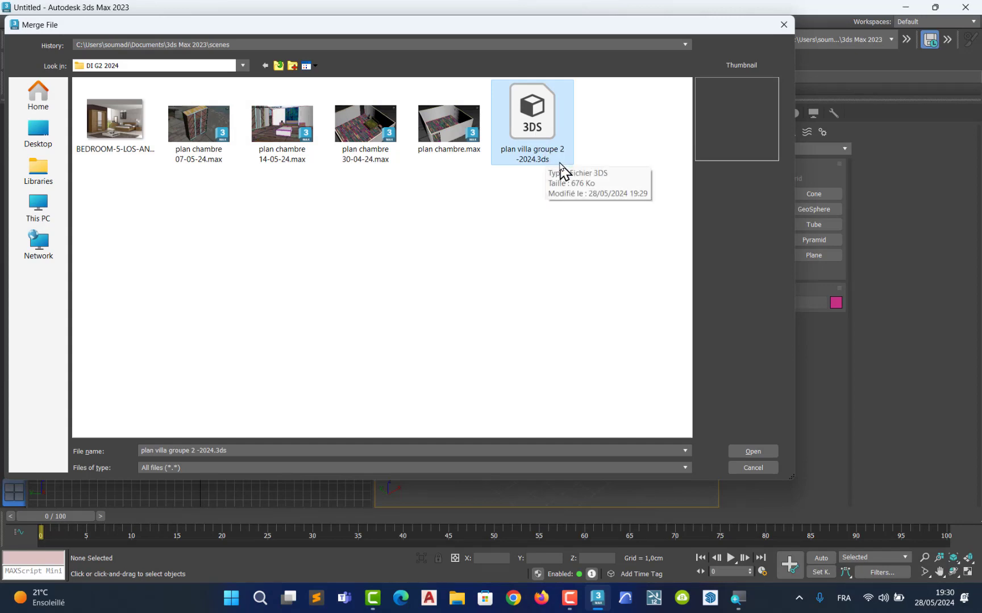
{"action": "left_click", "coordinate": [743, 452]}
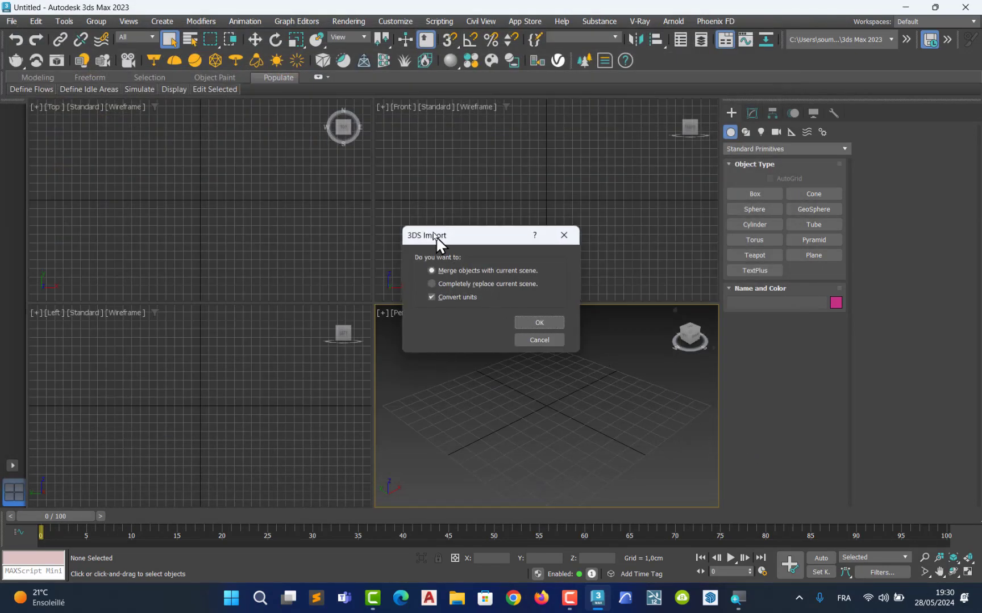
Merge the 3DS objects with the current scene, converting units and declining to match the file's animation length.
{"action": "left_click_drag", "start_coordinate": [434, 234], "coordinate": [417, 212]}
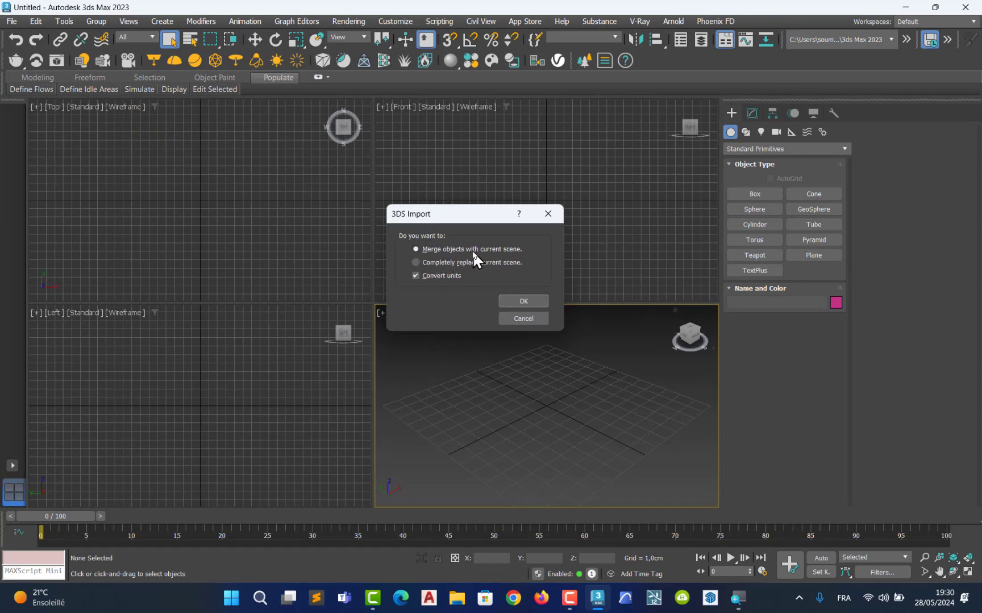
{"action": "left_click", "coordinate": [526, 302]}
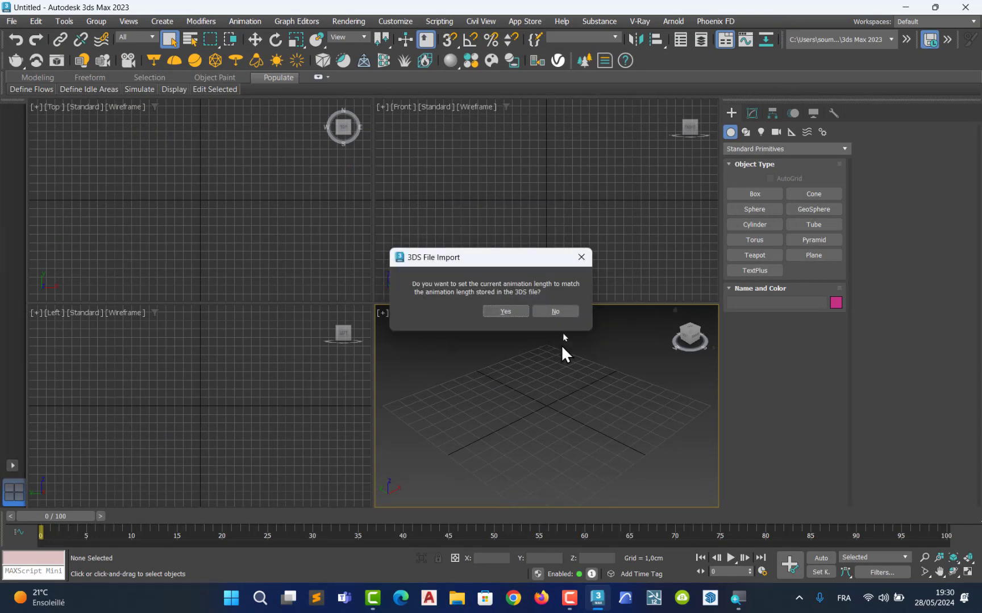
{"action": "left_click", "coordinate": [555, 312]}
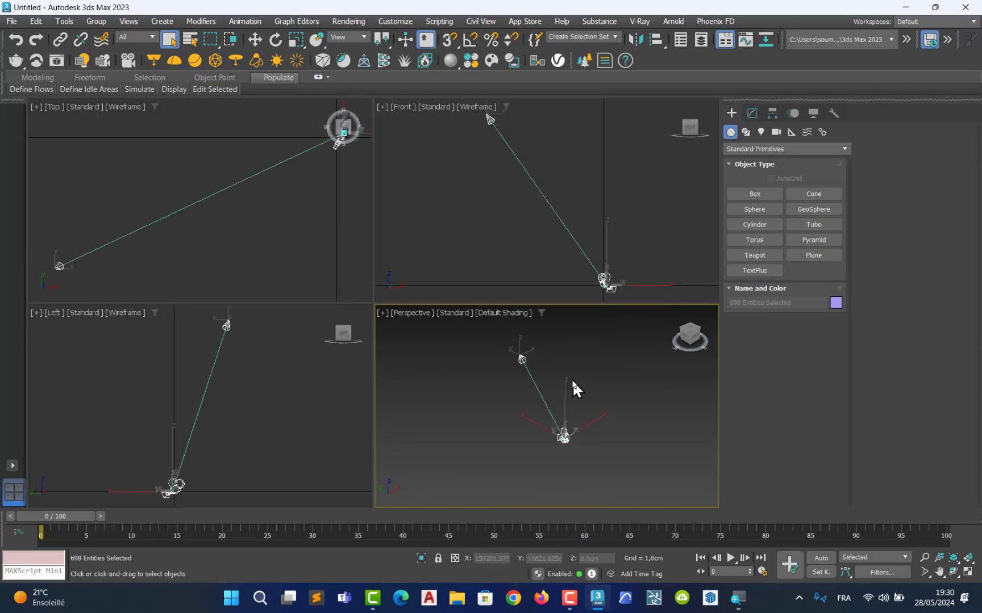
Clear the selection of merged objects, then select the distant Sun light and delete it from the scene.
{"action": "left_click", "coordinate": [572, 380]}
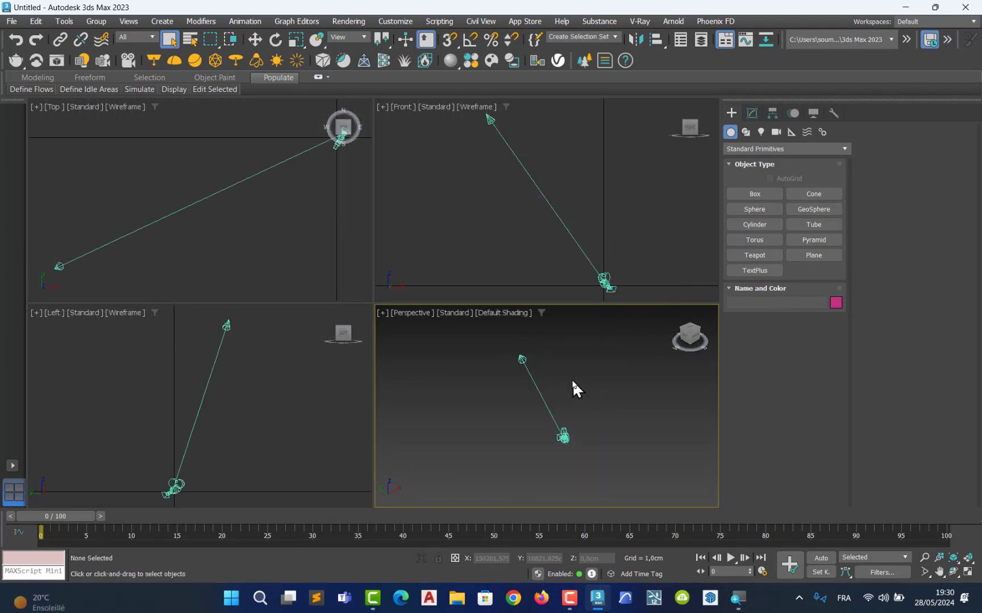
{"action": "left_click", "coordinate": [520, 359]}
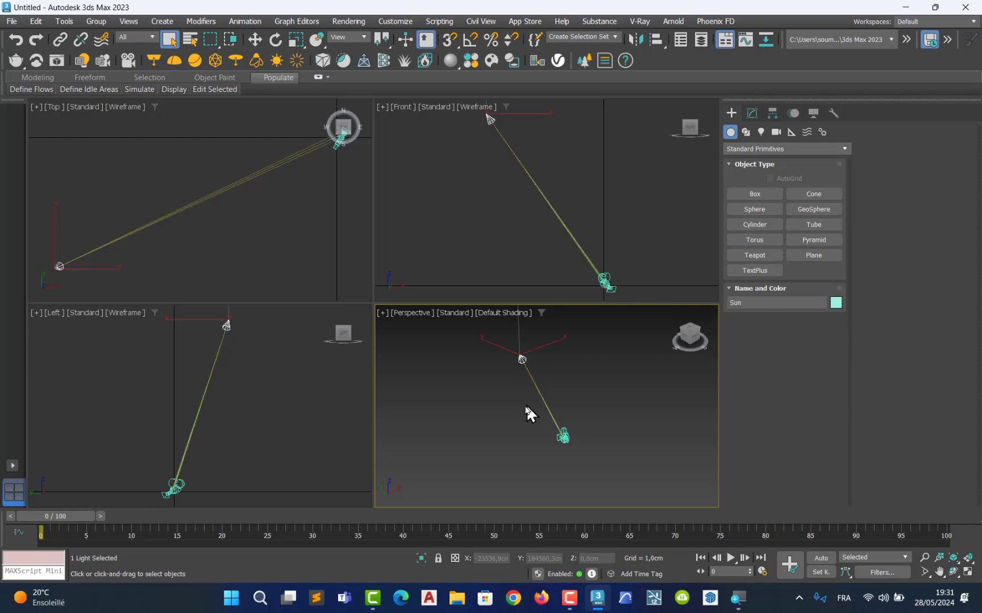
{"action": "left_click", "coordinate": [255, 39]}
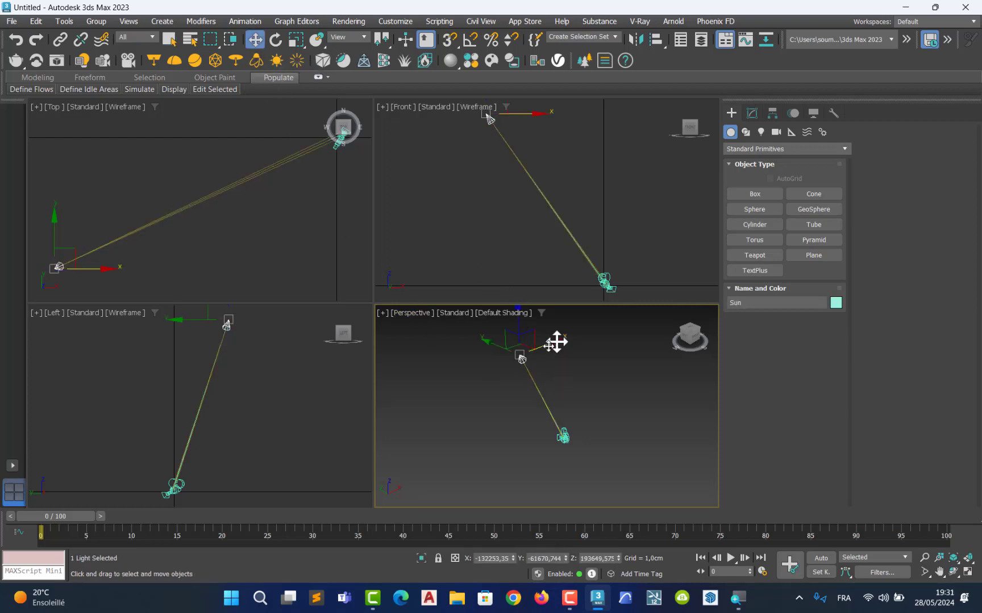
{"action": "left_click_drag", "start_coordinate": [556, 343], "coordinate": [509, 360]}
{"action": "key", "text": "Delete"}
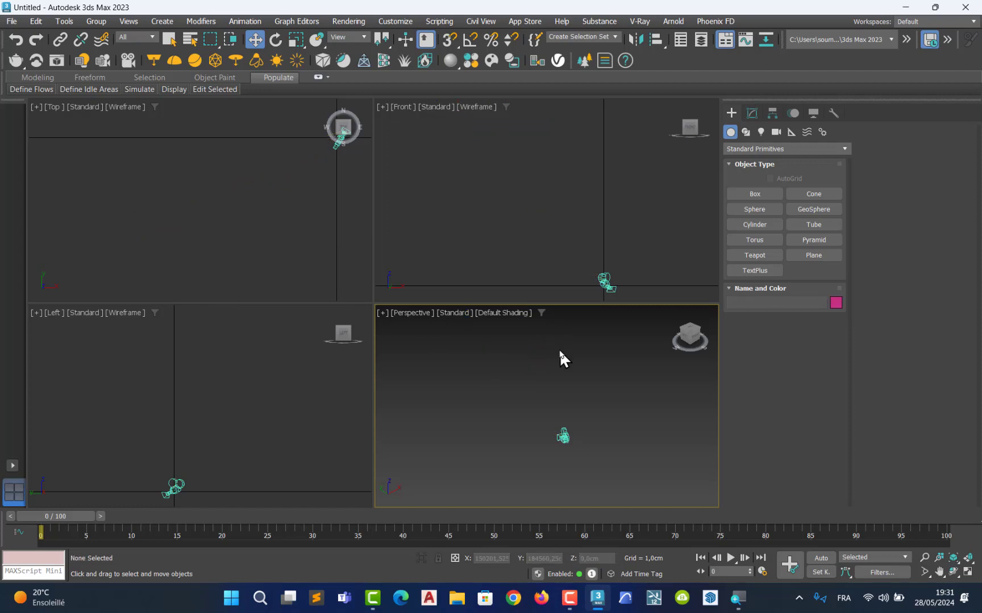
Select the imported camera Cam_0, show its parameters, and delete it.
{"action": "left_click", "coordinate": [563, 430]}
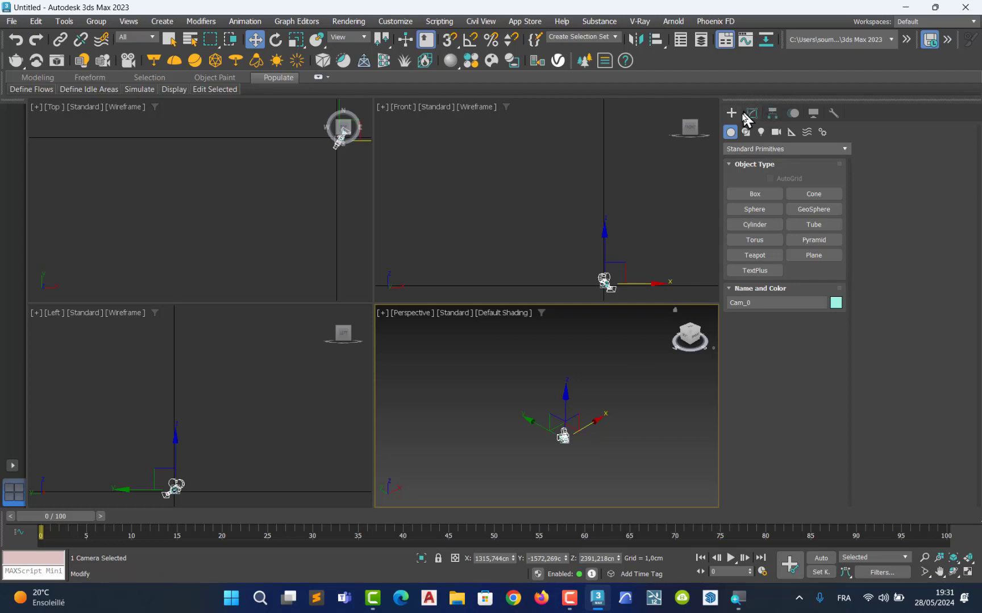
{"action": "left_click", "coordinate": [752, 113]}
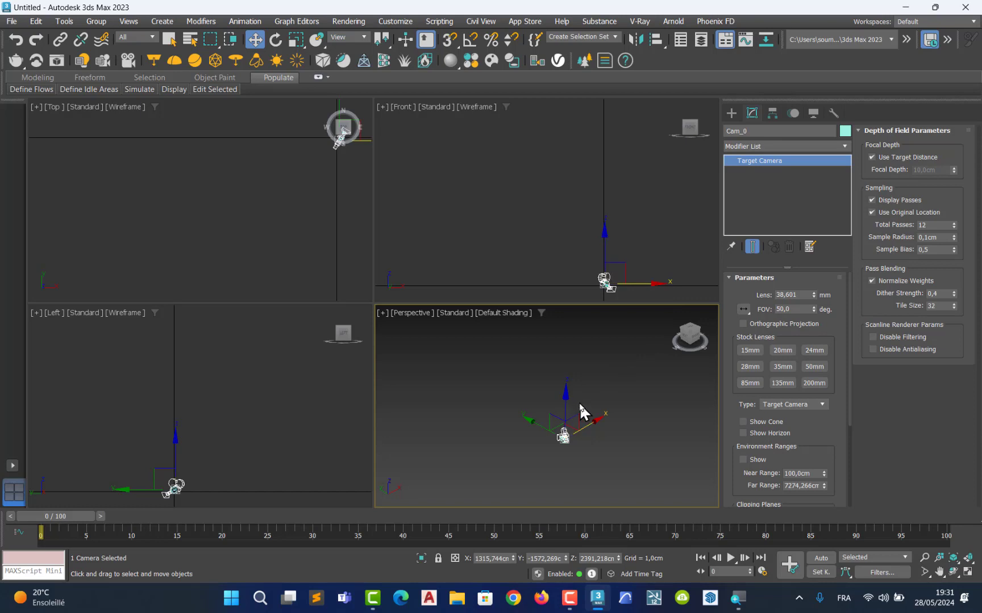
{"action": "key", "text": "Delete"}
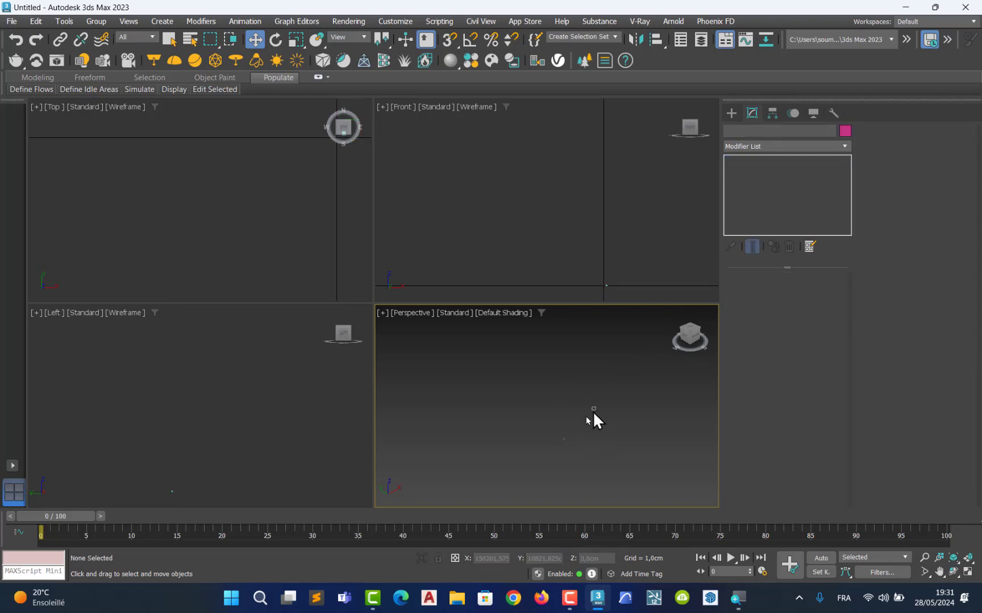
Select all remaining villa objects and frame them in the Perspective, Front, Top and Left viewports.
{"action": "left_click_drag", "start_coordinate": [537, 457], "coordinate": [532, 462]}
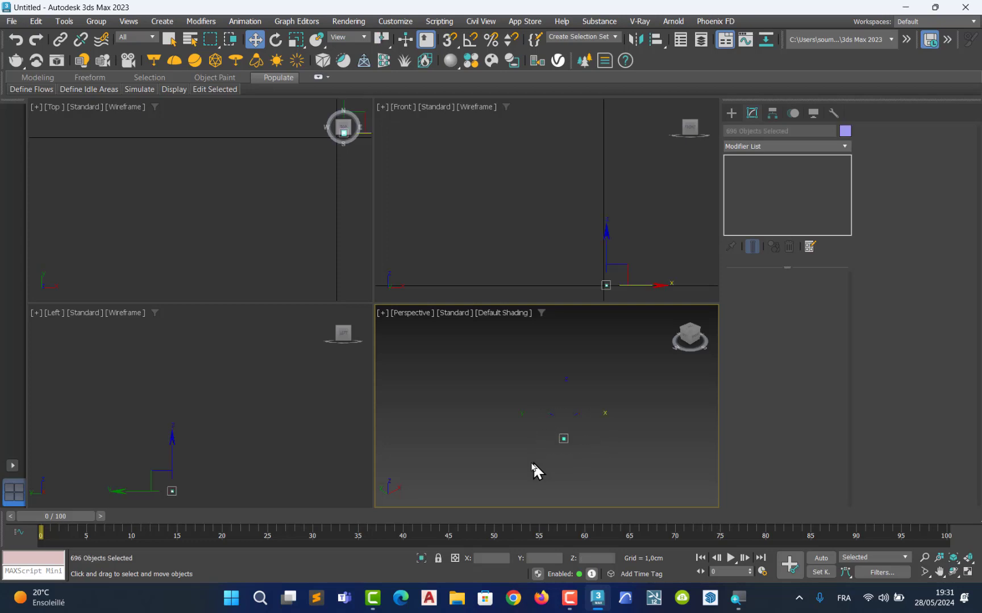
{"action": "key", "text": "z"}
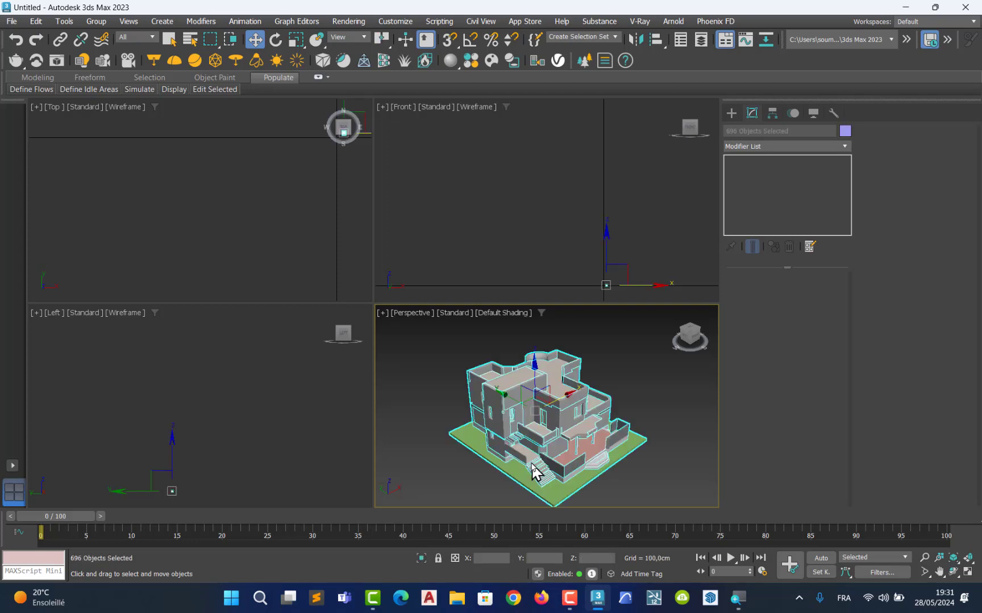
{"action": "middle_click", "coordinate": [511, 197]}
{"action": "key", "text": "z"}
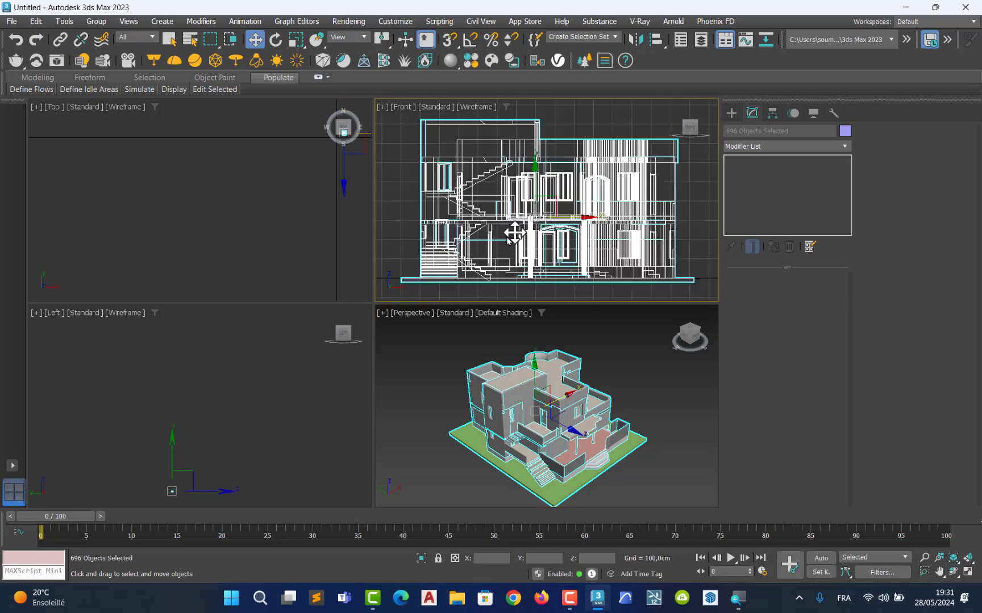
{"action": "middle_click", "coordinate": [266, 250]}
{"action": "key", "text": "z"}
{"action": "middle_click", "coordinate": [210, 488]}
{"action": "key", "text": "z"}
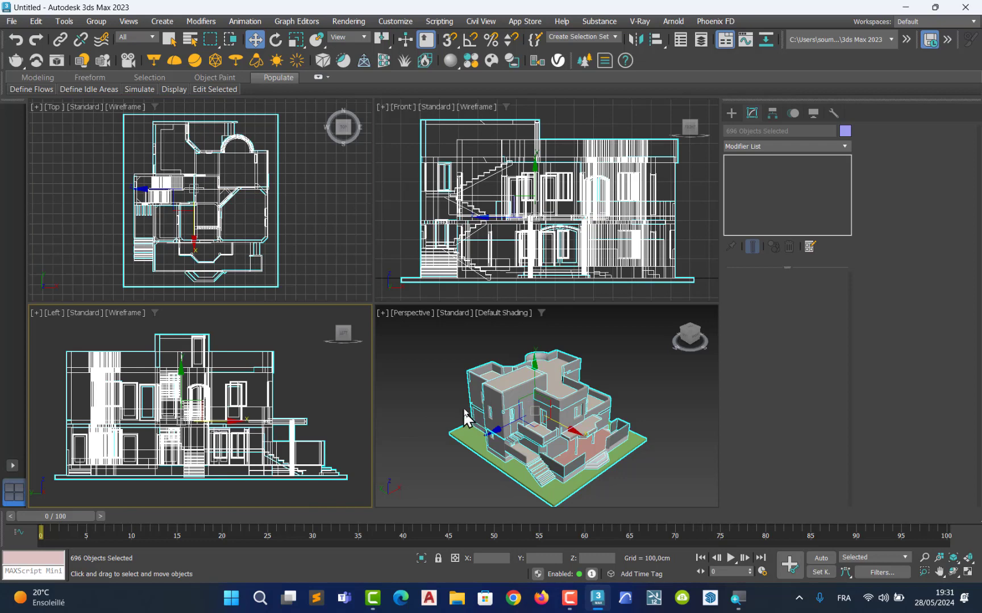
Maximize the Left viewport and open the Layer Explorer beside the villa elevation.
{"action": "middle_click_drag", "start_coordinate": [549, 408], "coordinate": [499, 416]}
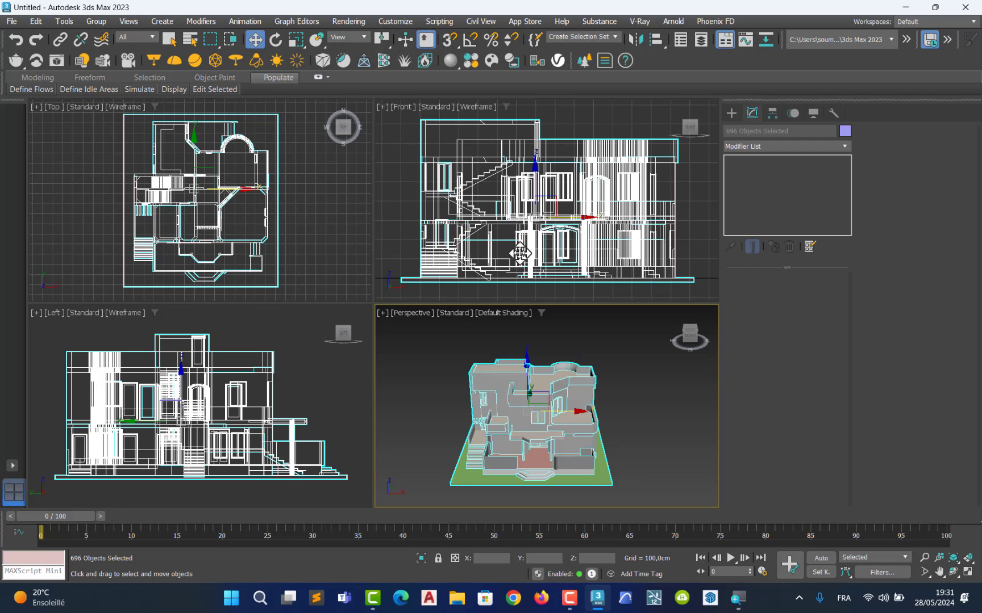
{"action": "middle_click_drag", "start_coordinate": [522, 253], "coordinate": [526, 240]}
{"action": "scroll", "coordinate": [256, 406], "scroll_direction": "up", "scroll_amount": 5}
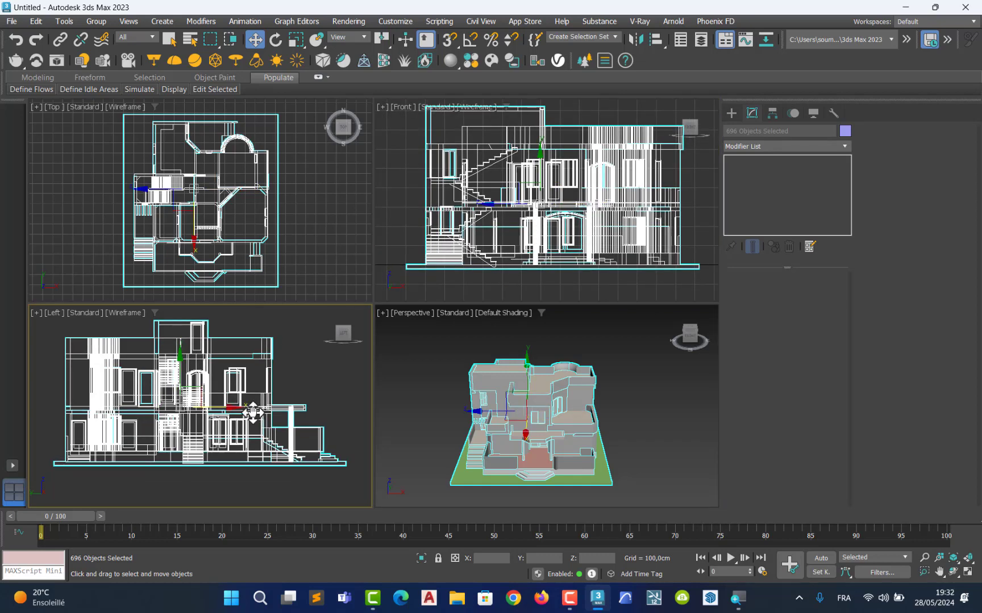
{"action": "key", "text": "alt+w"}
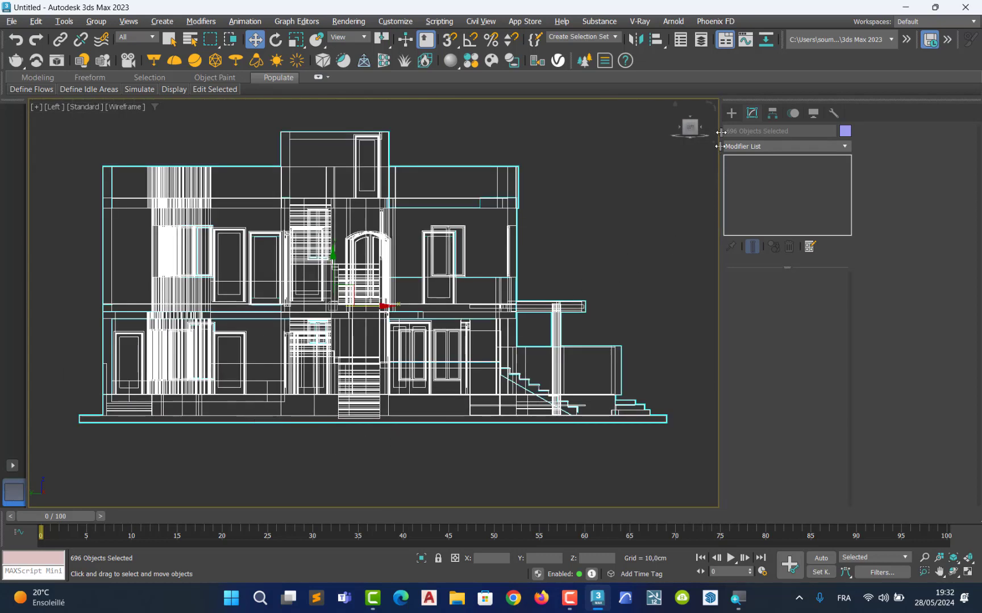
{"action": "left_click_drag", "start_coordinate": [669, 41], "coordinate": [568, 40]}
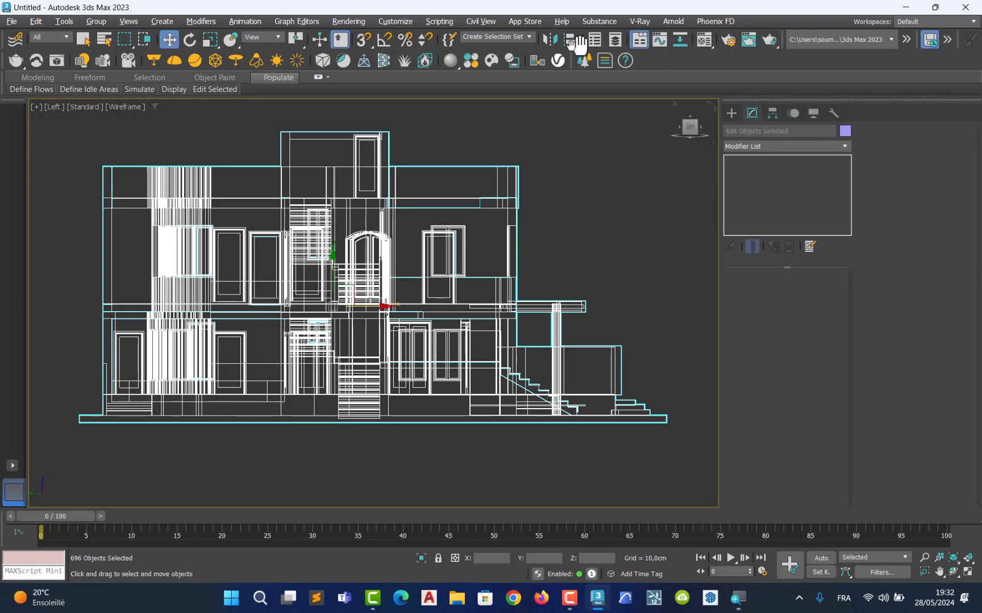
{"action": "left_click", "coordinate": [616, 40]}
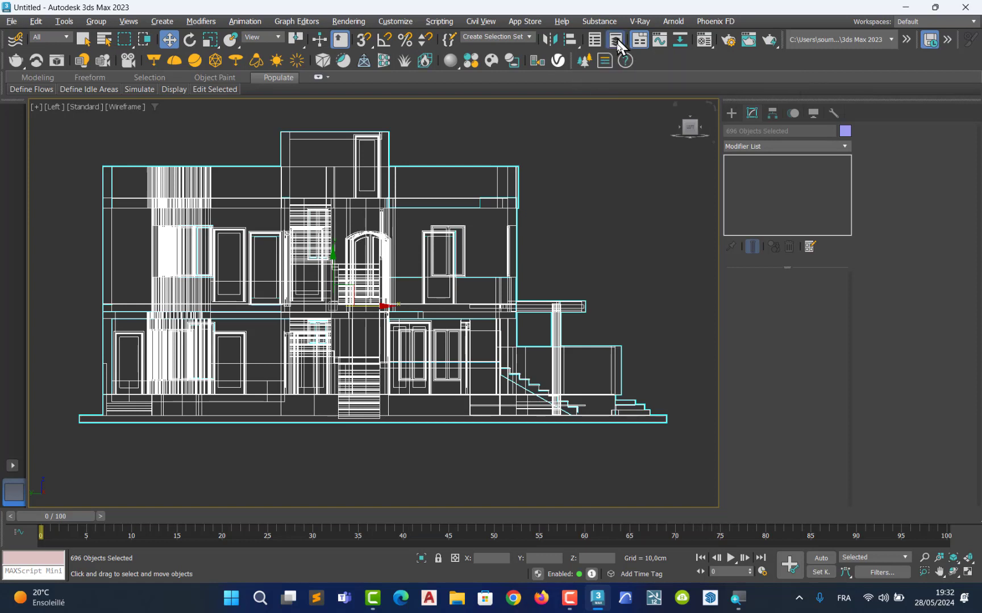
{"action": "left_click_drag", "start_coordinate": [679, 193], "coordinate": [512, 130]}
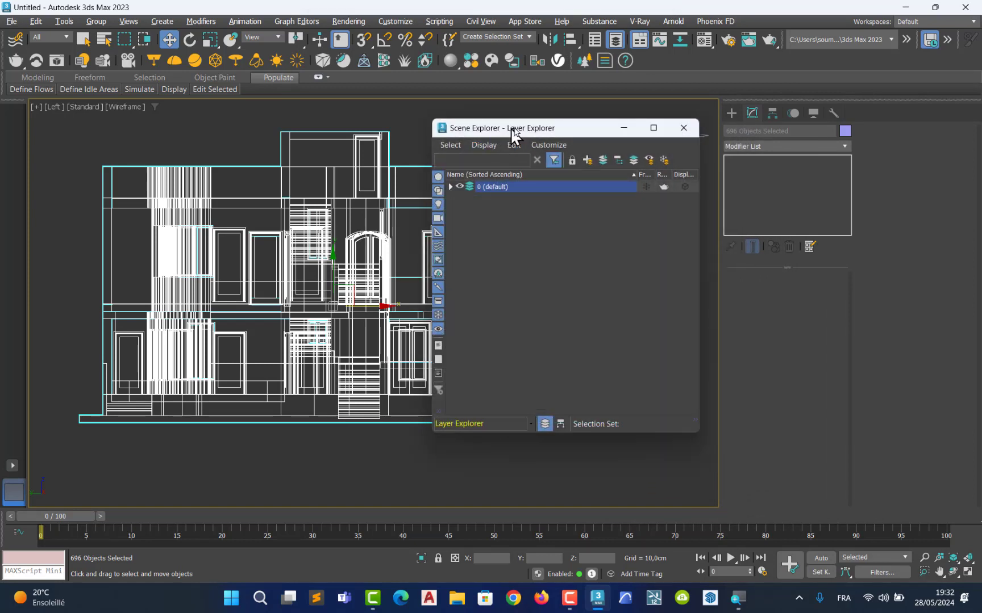
Inspect the object list of the 0 (default) layer and toggle the layer's visibility off and on.
{"action": "left_click", "coordinate": [445, 183]}
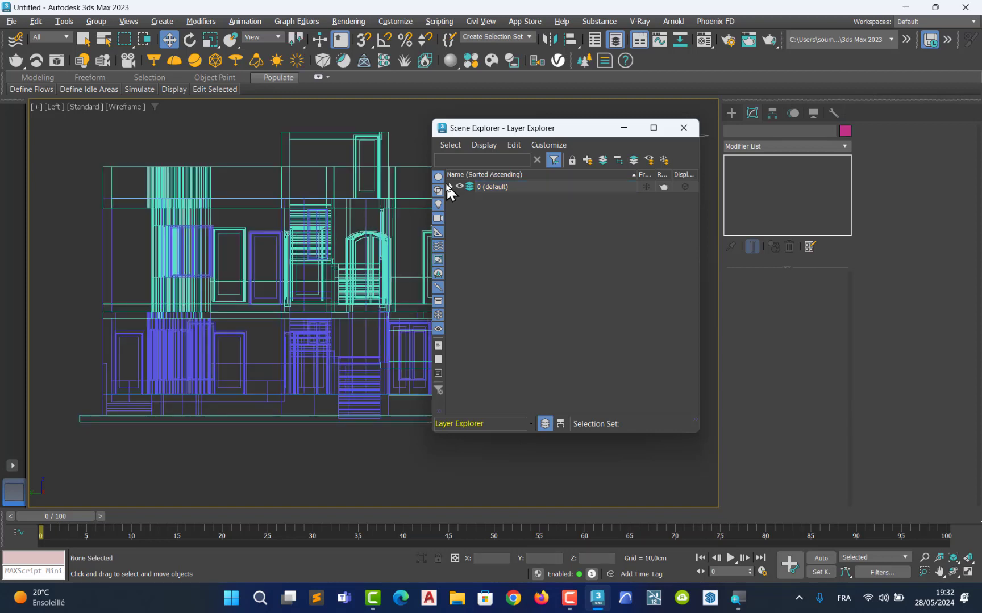
{"action": "left_click", "coordinate": [450, 186]}
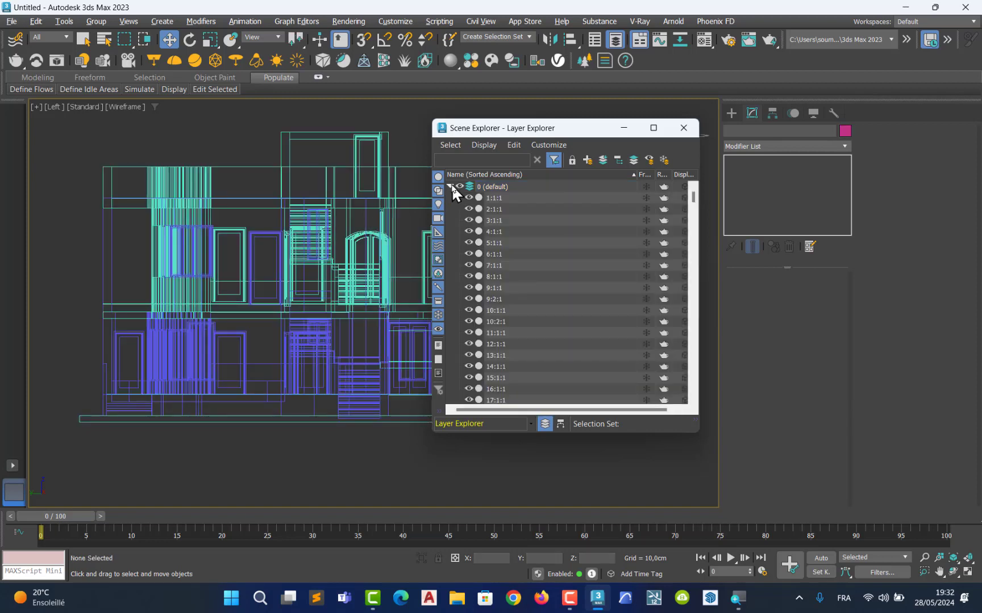
{"action": "left_click", "coordinate": [451, 185]}
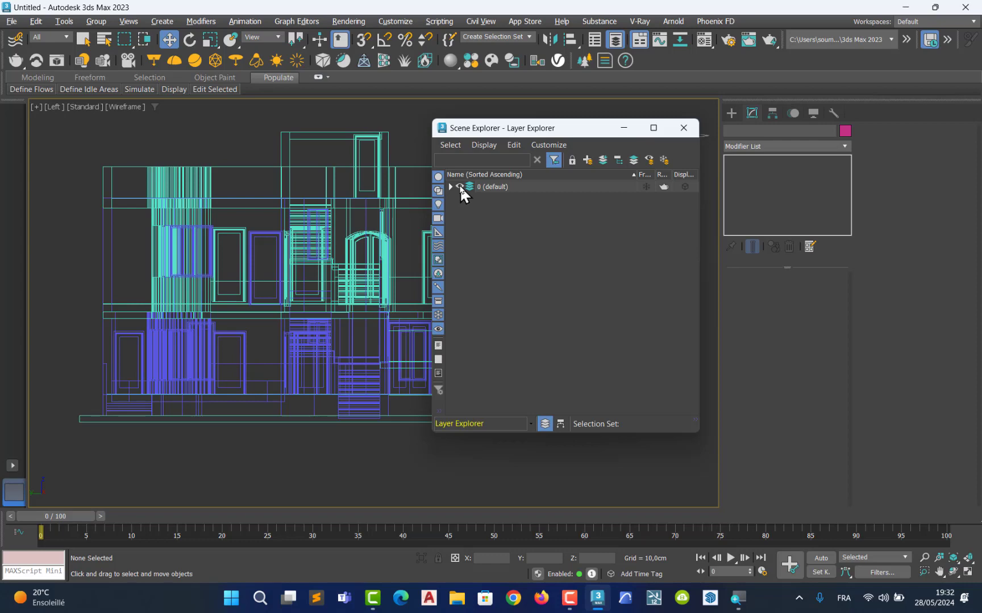
{"action": "left_click", "coordinate": [459, 185]}
{"action": "left_click", "coordinate": [460, 186]}
{"action": "left_click", "coordinate": [460, 185]}
{"action": "left_click", "coordinate": [460, 185]}
Create two new layers named RDC and Étage.
{"action": "left_click", "coordinate": [588, 162]}
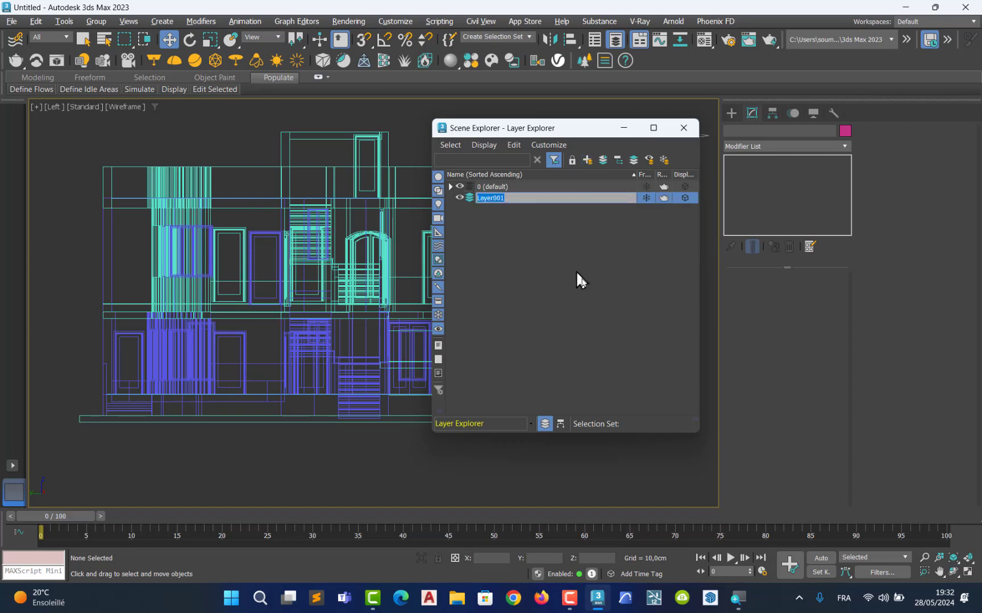
{"action": "type", "text": "RDC"}
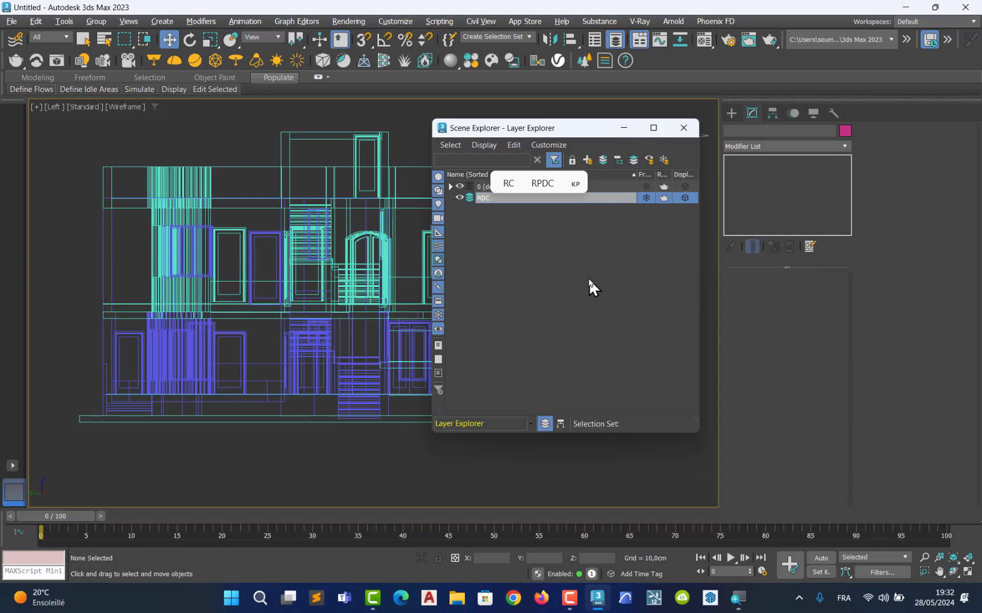
{"action": "left_click", "coordinate": [588, 278]}
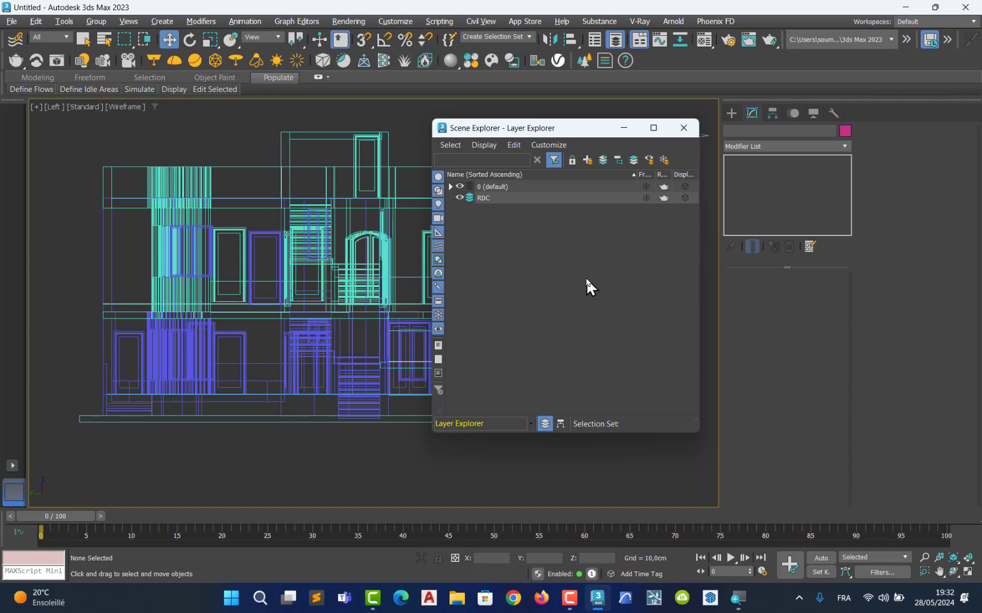
{"action": "left_click", "coordinate": [587, 160]}
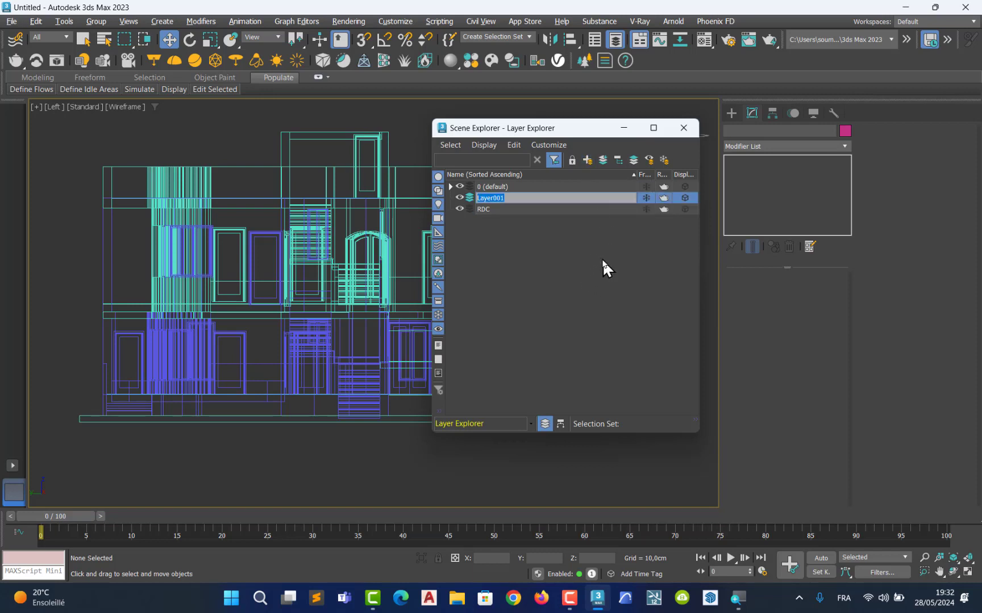
{"action": "type", "text": "Etage"}
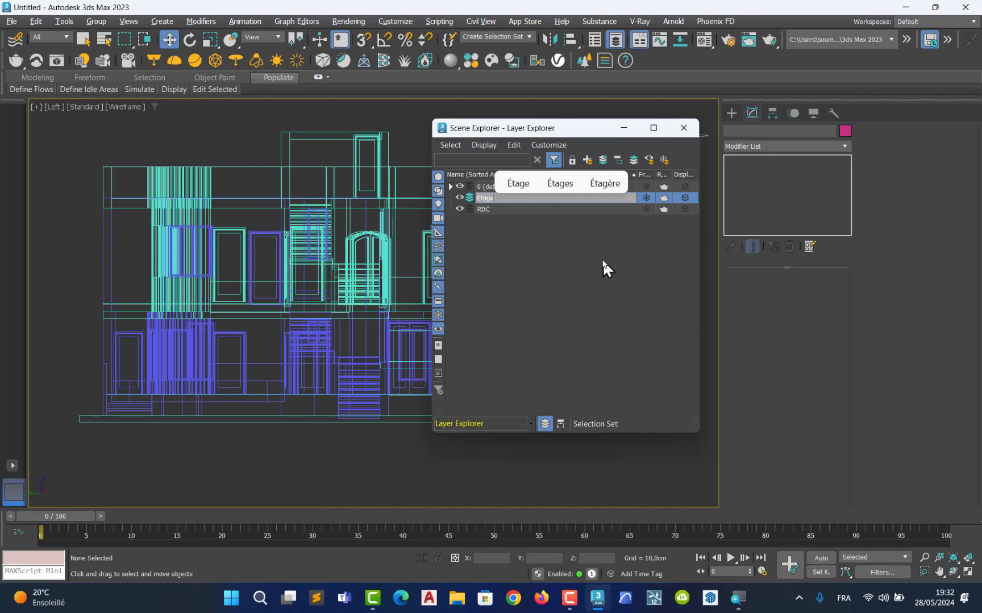
{"action": "left_click", "coordinate": [518, 183]}
{"action": "key", "text": "Return"}
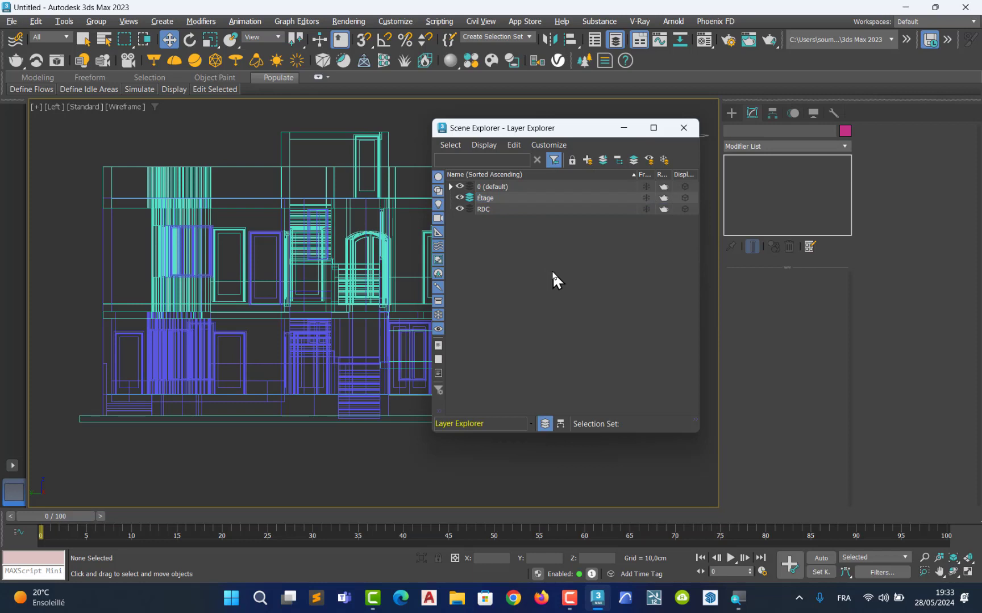
Create a third layer named toiture and make RDC the current layer.
{"action": "left_click", "coordinate": [588, 160]}
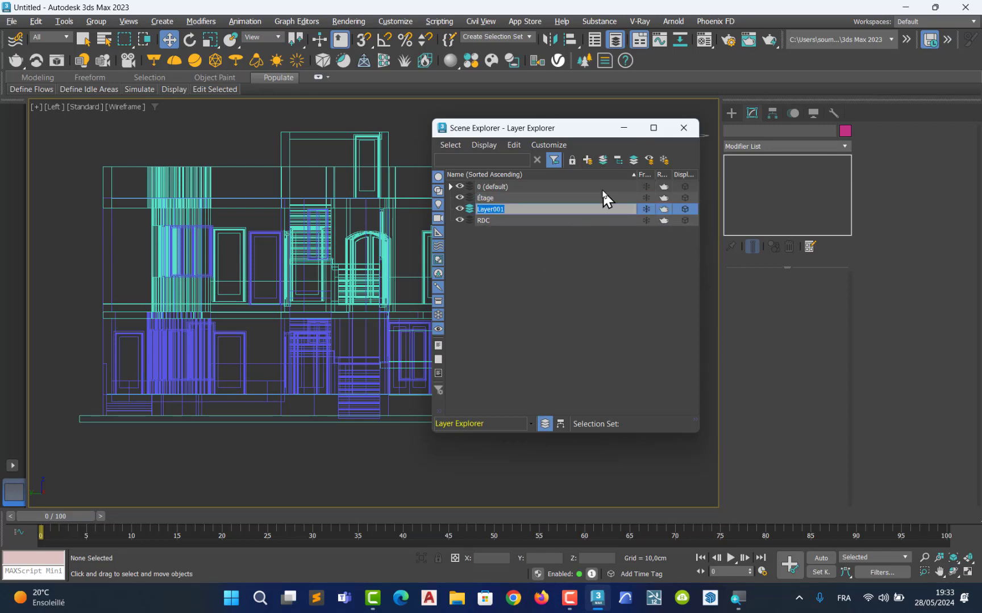
{"action": "type", "text": "toiture"}
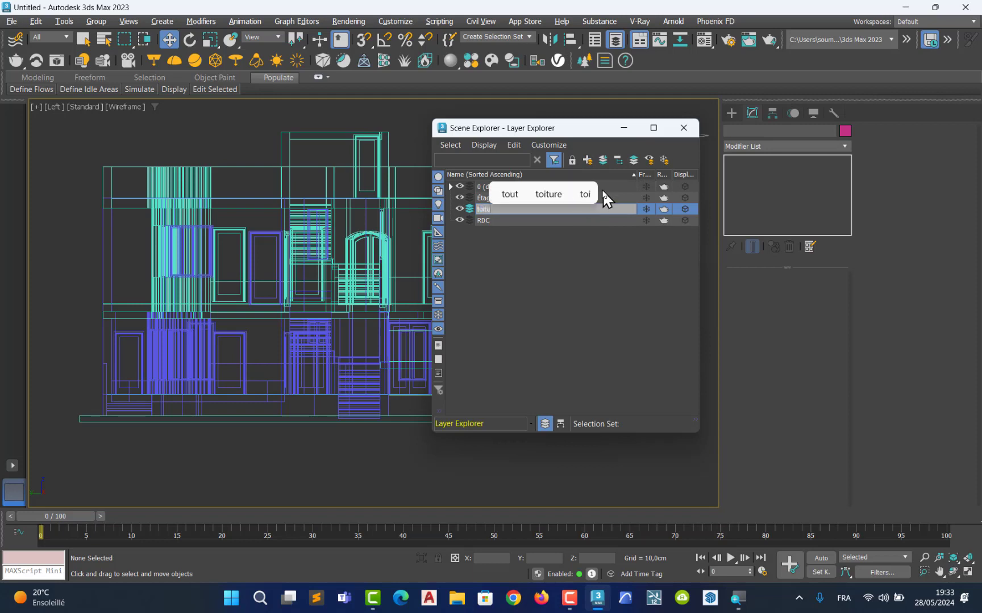
{"action": "left_click", "coordinate": [550, 250]}
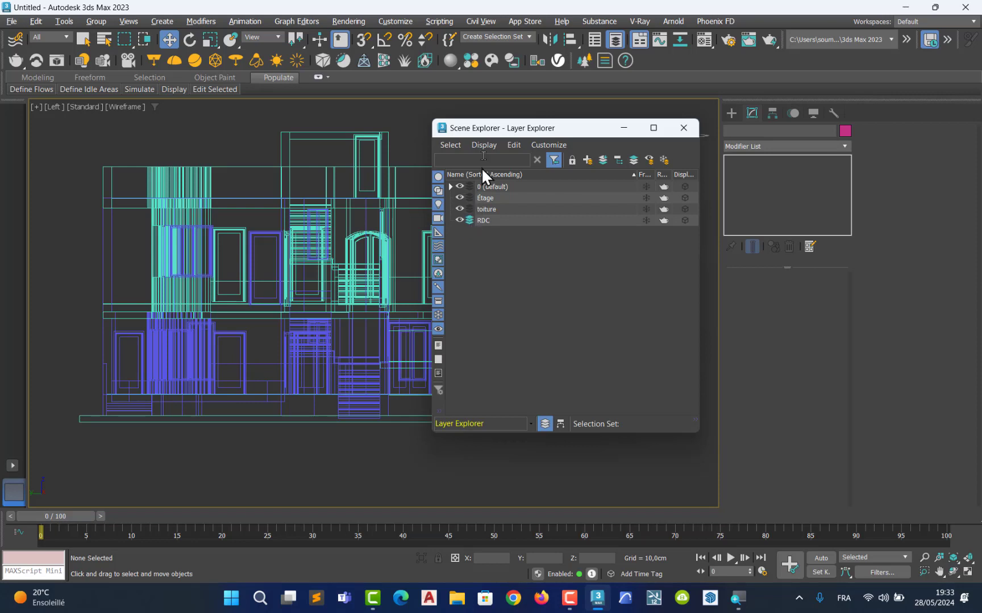
Select all ground-floor objects in the Left view, including the base slab and exterior stairs, and add them to the RDC layer.
{"action": "left_click_drag", "start_coordinate": [488, 128], "coordinate": [765, 125]}
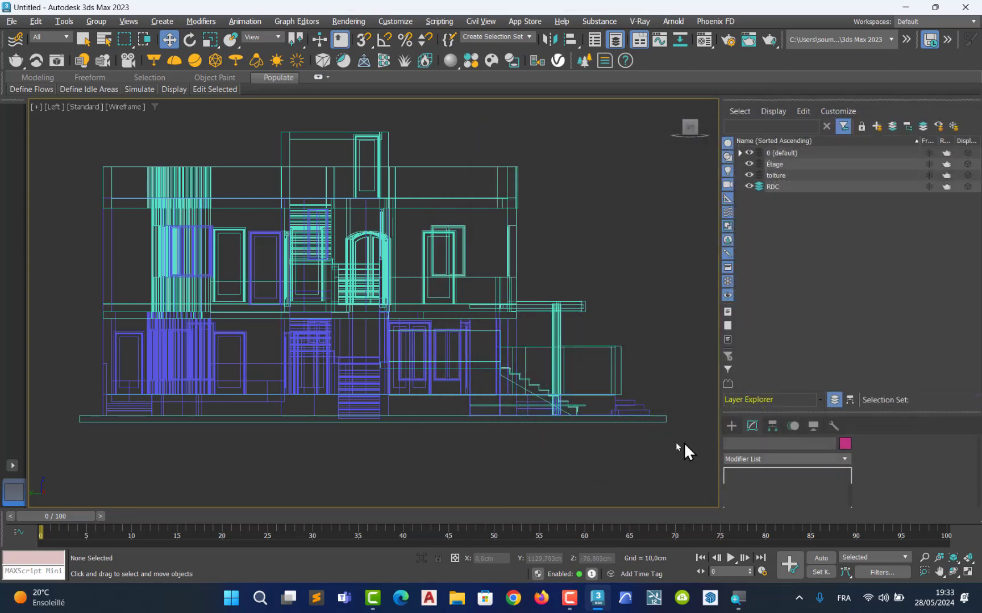
{"action": "left_click_drag", "start_coordinate": [683, 441], "coordinate": [436, 431]}
{"action": "left_click_drag", "start_coordinate": [328, 428], "coordinate": [126, 414]}
{"action": "left_click_drag", "start_coordinate": [66, 390], "coordinate": [59, 325]}
{"action": "left_click_drag", "start_coordinate": [59, 334], "coordinate": [57, 325]}
{"action": "mouse_move", "coordinate": [57, 336]}
{"action": "left_mouse_down"}
{"action": "mouse_move", "coordinate": [59, 345]}
{"action": "mouse_move", "coordinate": [54, 324]}
{"action": "left_mouse_up"}
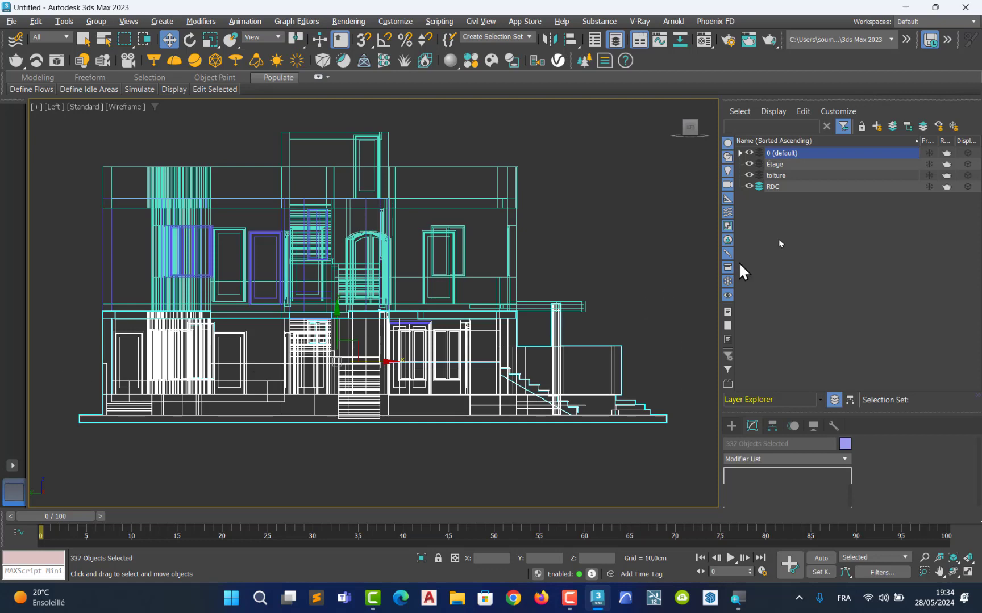
{"action": "left_click_drag", "start_coordinate": [883, 103], "coordinate": [584, 128]}
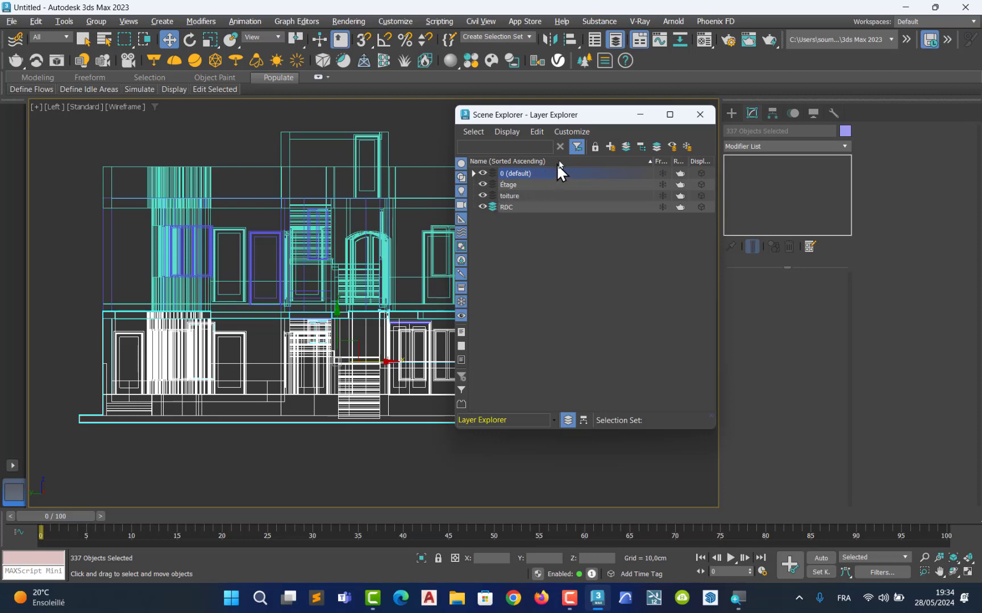
{"action": "left_click", "coordinate": [627, 149]}
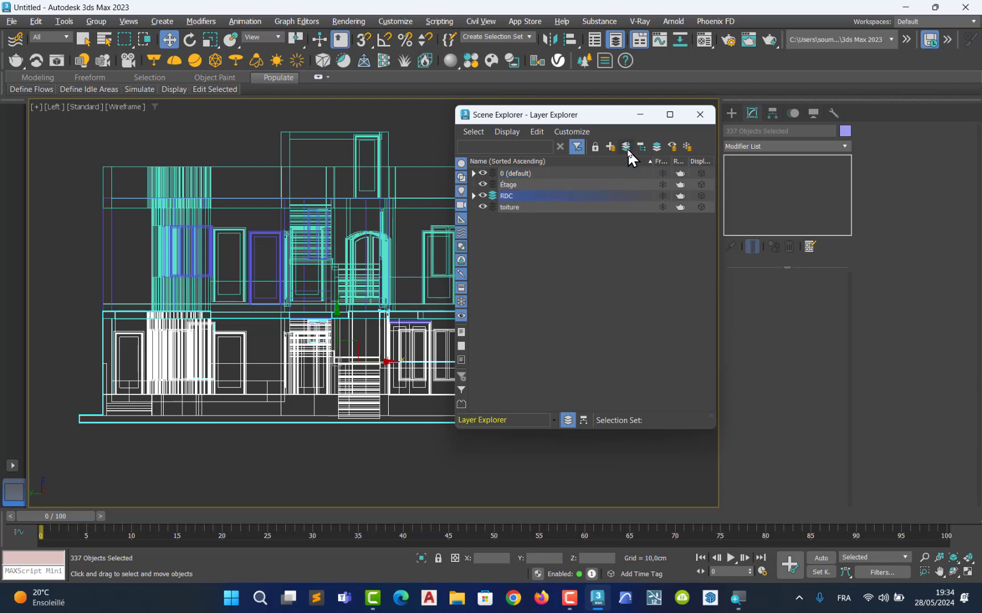
Toggle the RDC layer's visibility off and on to check which objects it contains.
{"action": "left_click", "coordinate": [482, 196]}
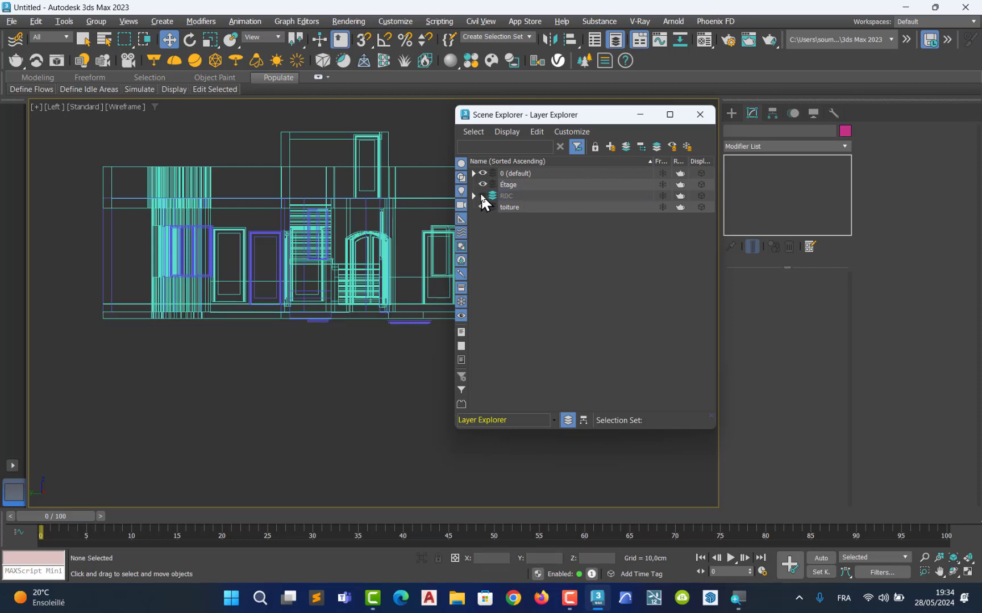
{"action": "left_click", "coordinate": [482, 196]}
{"action": "left_click", "coordinate": [482, 196]}
{"action": "left_click", "coordinate": [483, 196]}
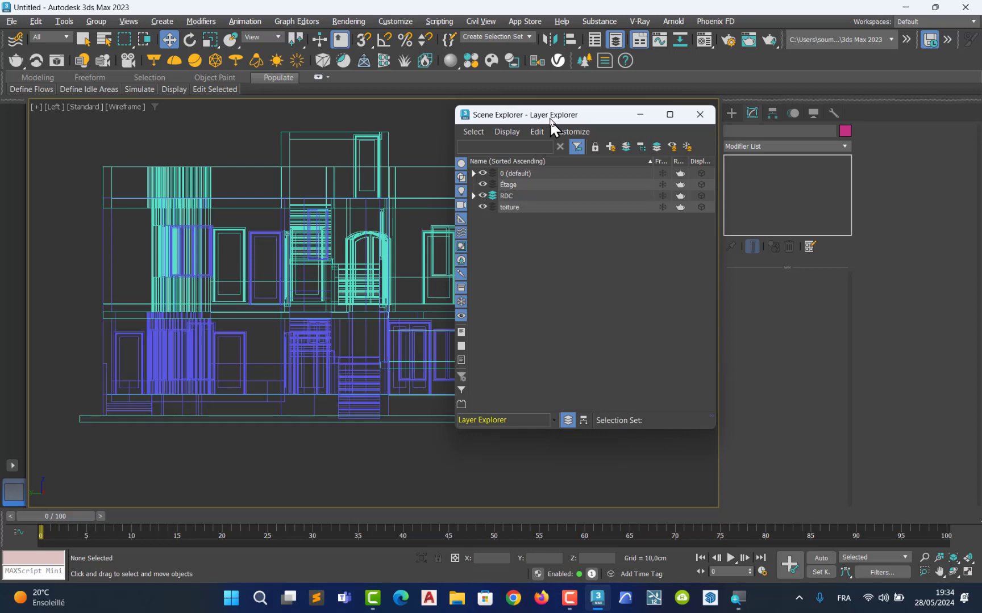
Hide the RDC layer and add the leftover ledge pieces just below the upper-floor slab to it.
{"action": "left_click_drag", "start_coordinate": [549, 113], "coordinate": [614, 169]}
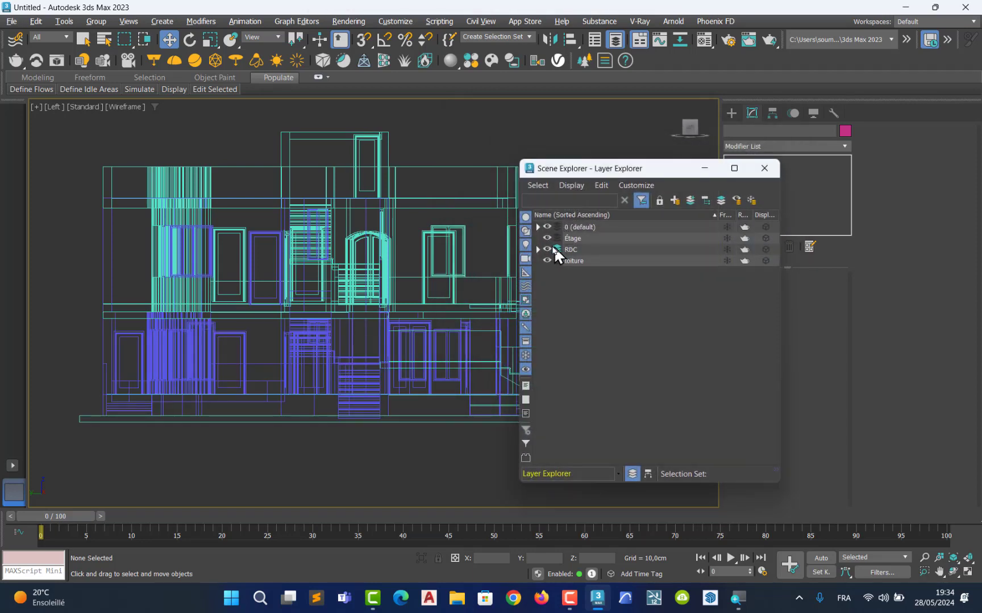
{"action": "left_click", "coordinate": [547, 249]}
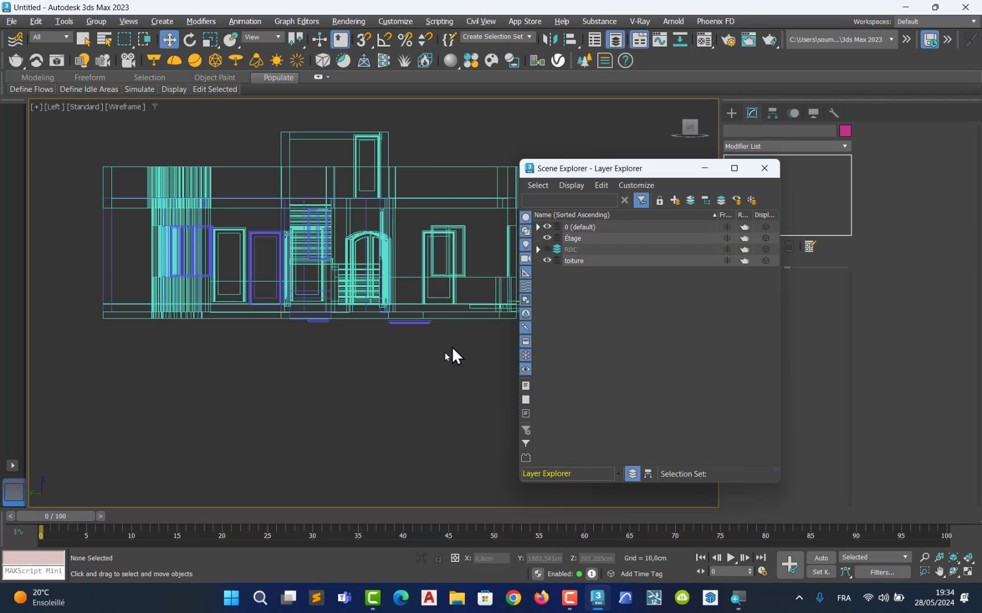
{"action": "scroll", "coordinate": [427, 336], "scroll_direction": "up", "scroll_amount": 3}
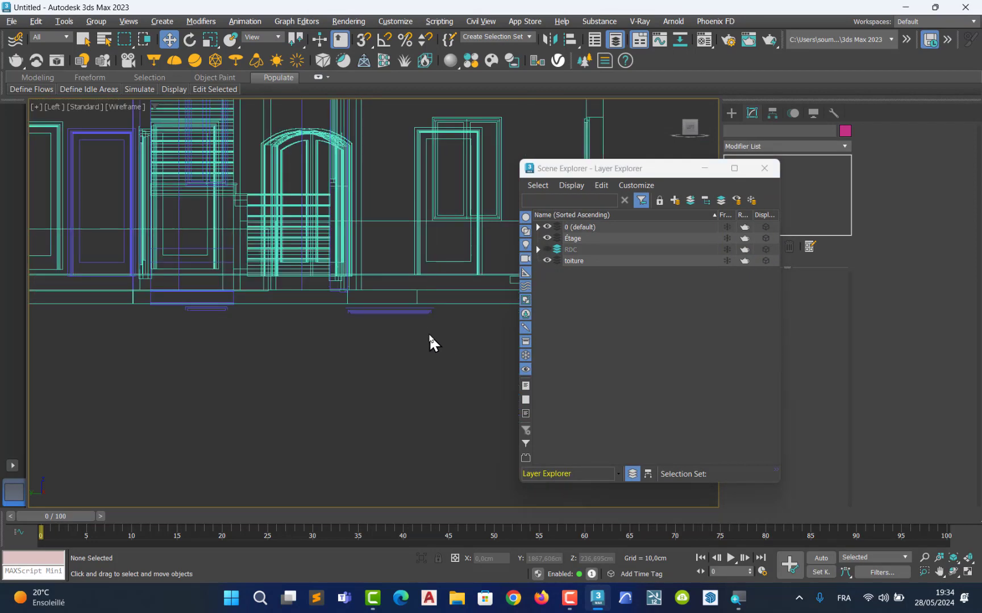
{"action": "scroll", "coordinate": [429, 335], "scroll_direction": "up", "scroll_amount": 2}
{"action": "middle_click_drag", "start_coordinate": [387, 328], "coordinate": [401, 400]}
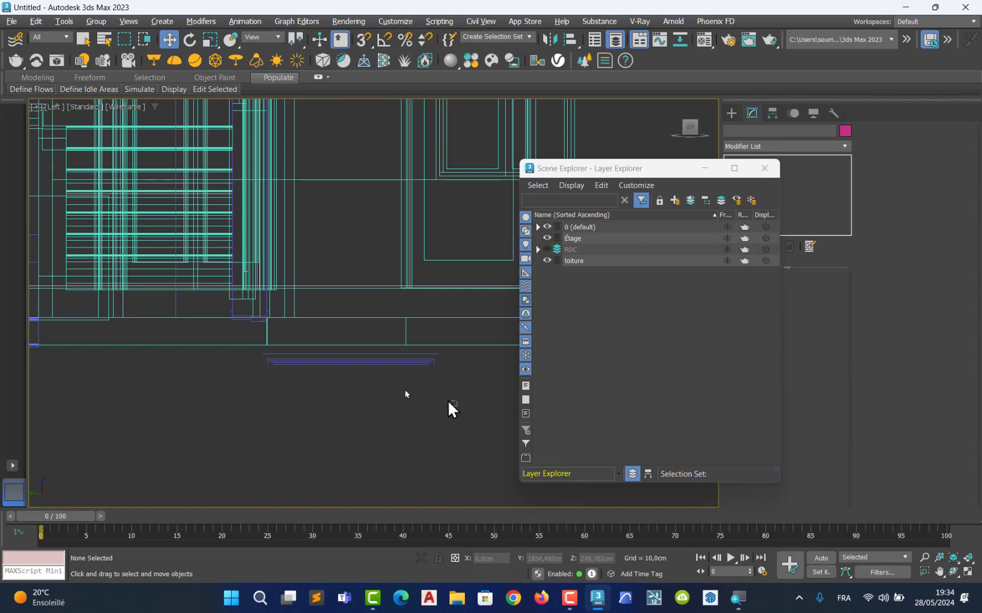
{"action": "left_click_drag", "start_coordinate": [456, 406], "coordinate": [224, 353]}
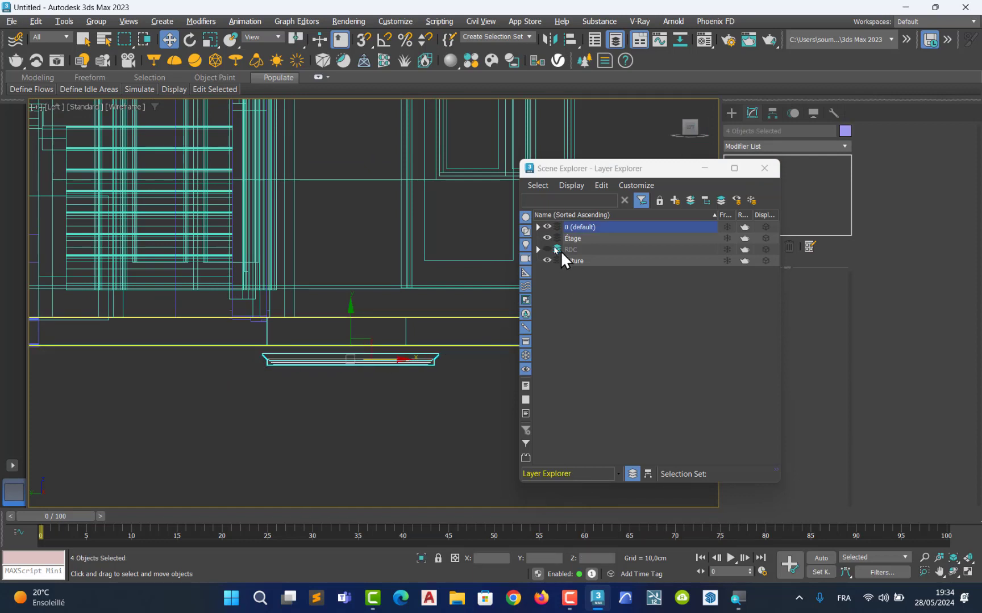
{"action": "left_click", "coordinate": [689, 200]}
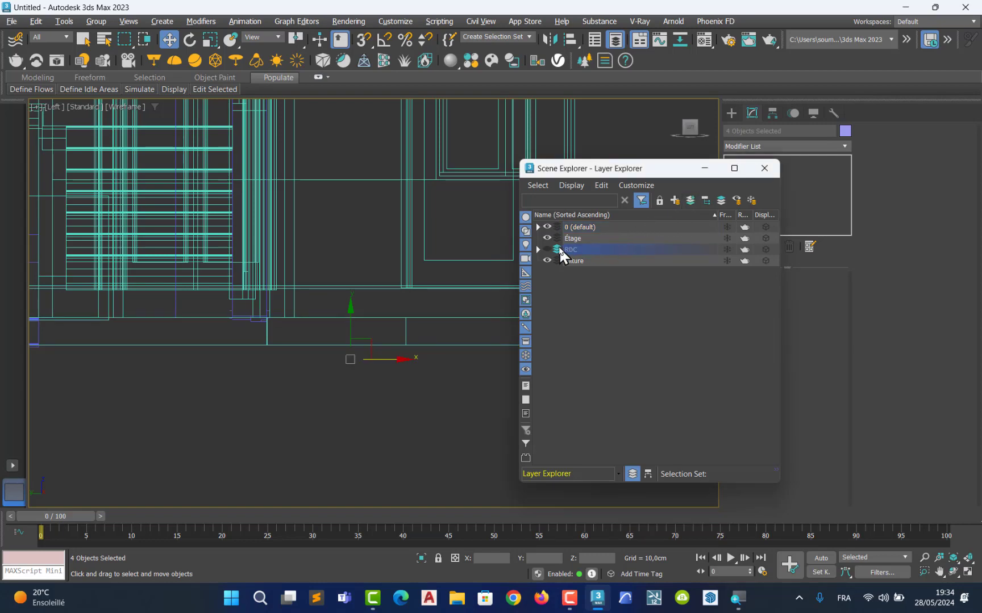
Add the remaining thin piece beneath the upper floor, beside the stairs, to the RDC layer.
{"action": "middle_click_drag", "start_coordinate": [217, 383], "coordinate": [505, 387]}
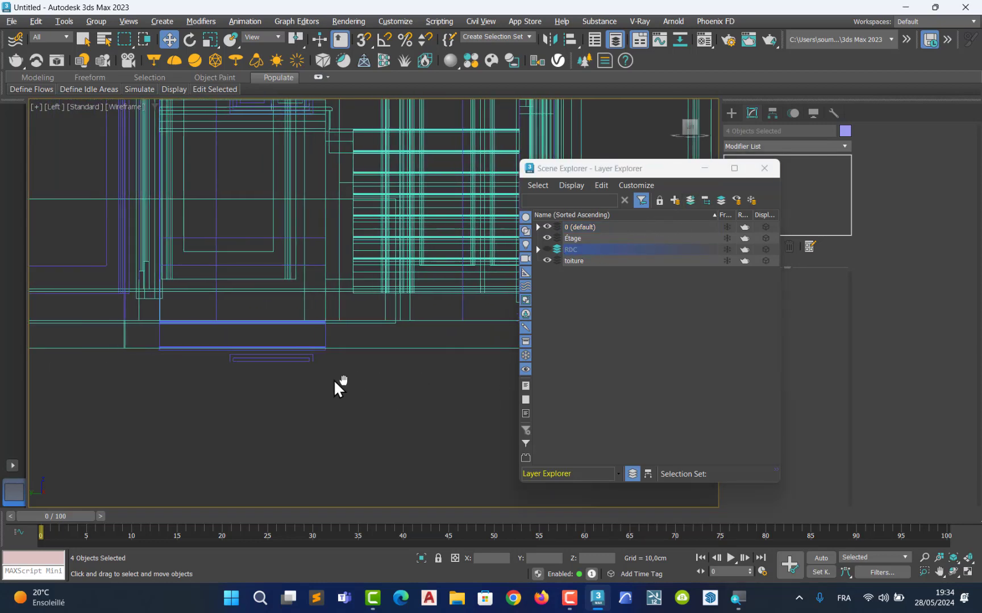
{"action": "middle_click_drag", "start_coordinate": [333, 379], "coordinate": [380, 384]}
{"action": "left_click_drag", "start_coordinate": [312, 366], "coordinate": [256, 361]}
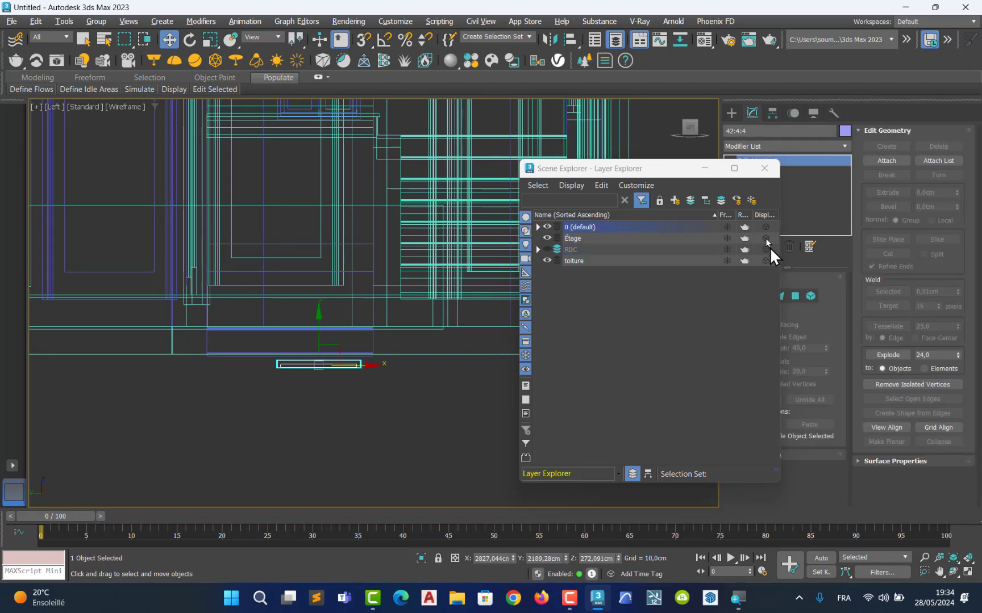
{"action": "left_click", "coordinate": [571, 249]}
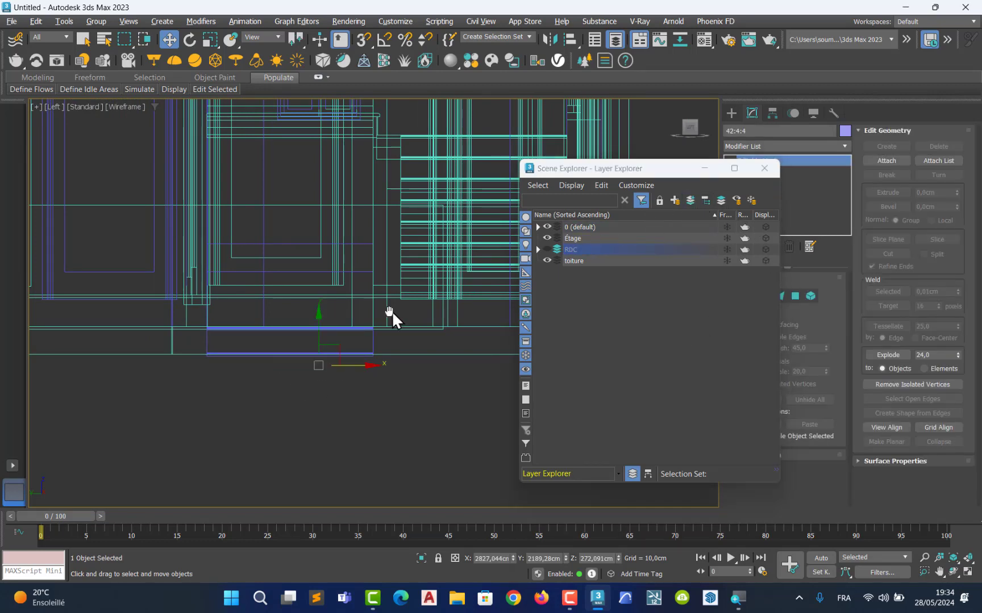
Inspect the remaining upper floors in the Perspective view and make Étage the current layer.
{"action": "key", "text": "alt+w"}
{"action": "middle_click_drag", "start_coordinate": [435, 364], "coordinate": [298, 338]}
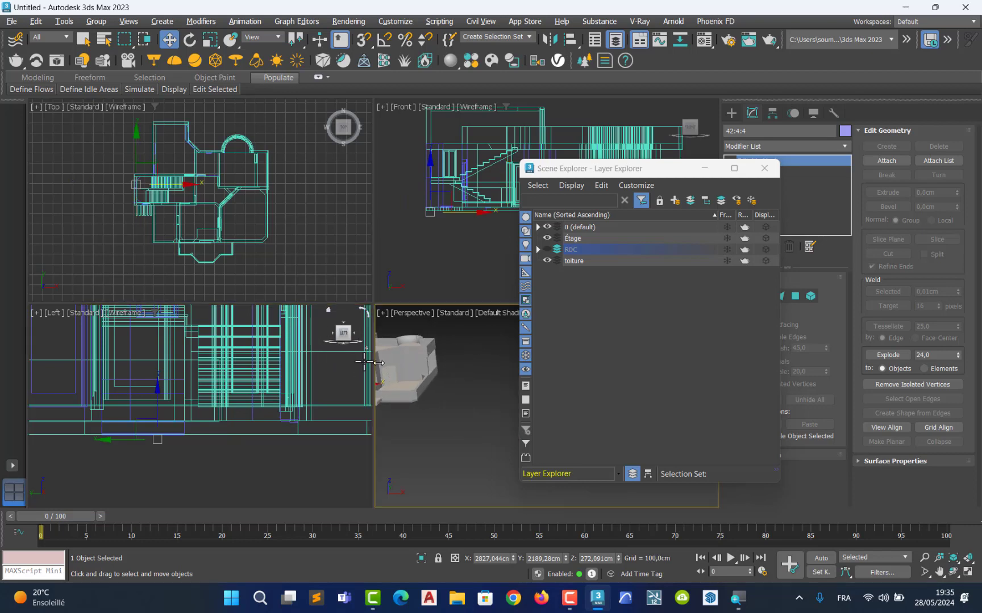
{"action": "middle_click_drag", "start_coordinate": [427, 390], "coordinate": [464, 388]}
{"action": "key", "text": "alt+w"}
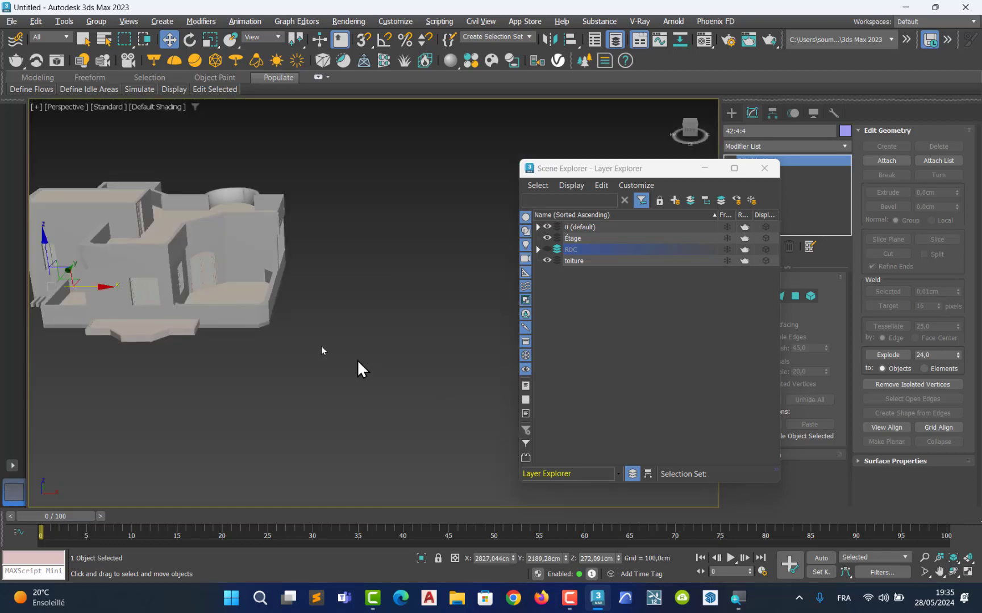
{"action": "middle_click_drag", "start_coordinate": [361, 368], "coordinate": [283, 264], "text": "alt"}
{"action": "middle_click_drag", "start_coordinate": [193, 265], "coordinate": [285, 314]}
{"action": "middle_click_drag", "start_coordinate": [251, 313], "coordinate": [239, 310], "text": "alt"}
{"action": "key", "text": "alt+w"}
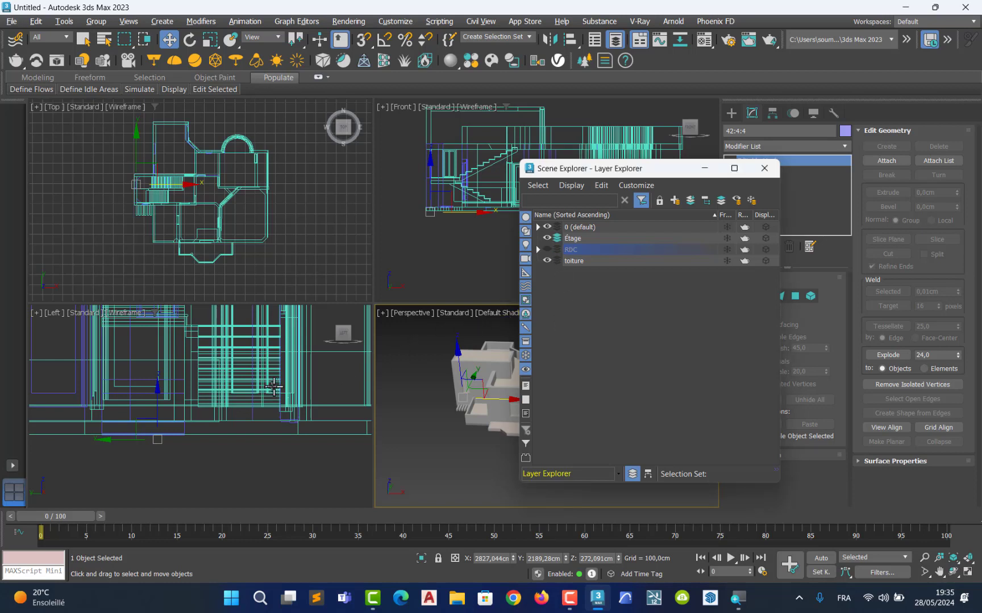
Select all first-floor objects below the roof parapet in the Left view and add them to the Étage layer.
{"action": "scroll", "coordinate": [267, 398], "scroll_direction": "down", "scroll_amount": 3}
{"action": "left_click", "coordinate": [253, 409]}
{"action": "scroll", "coordinate": [251, 415], "scroll_direction": "down", "scroll_amount": 4}
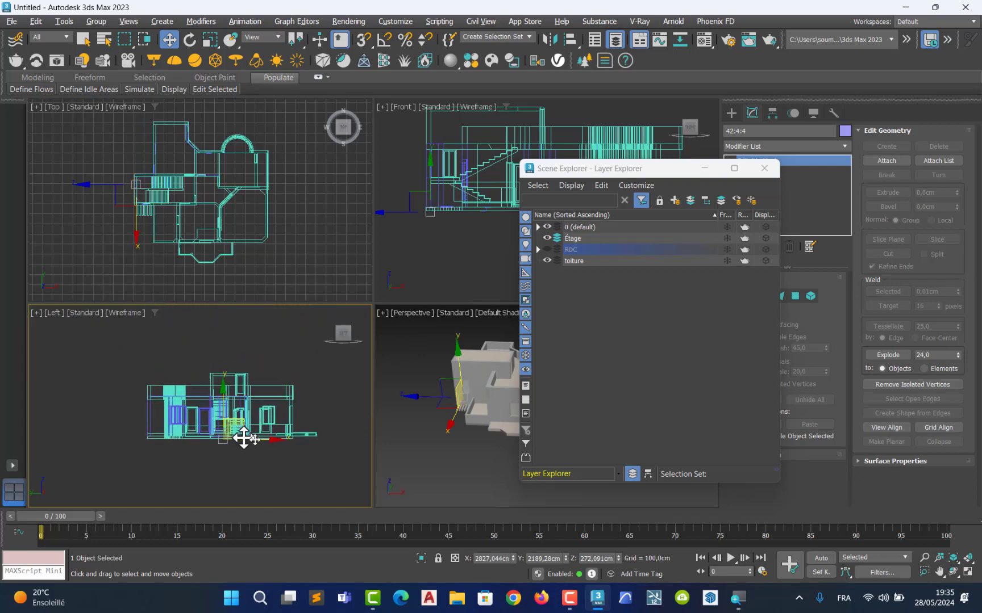
{"action": "key", "text": "alt+w"}
{"action": "middle_click_drag", "start_coordinate": [481, 410], "coordinate": [288, 391]}
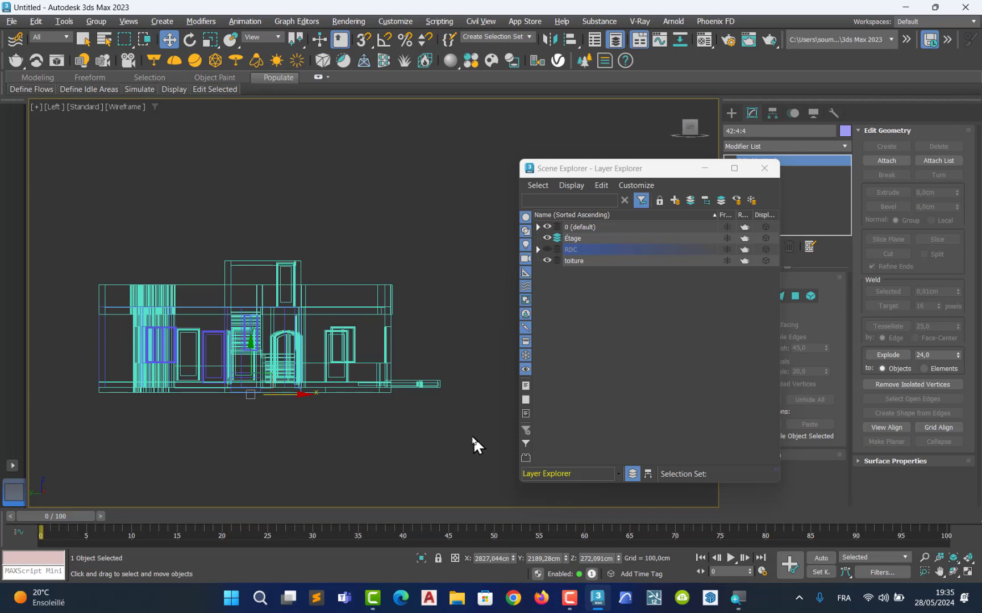
{"action": "left_click_drag", "start_coordinate": [105, 329], "coordinate": [83, 320]}
{"action": "left_click_drag", "start_coordinate": [77, 314], "coordinate": [77, 319]}
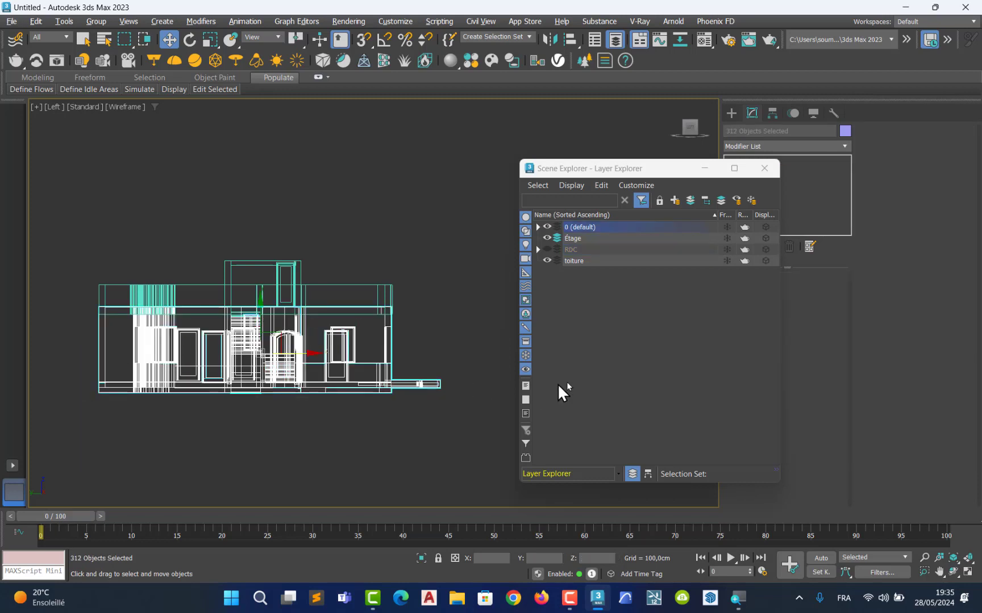
{"action": "left_click", "coordinate": [690, 202]}
Hide the Étage layer and add the leftover stair-landing piece projecting below the roof to it.
{"action": "left_click", "coordinate": [547, 239]}
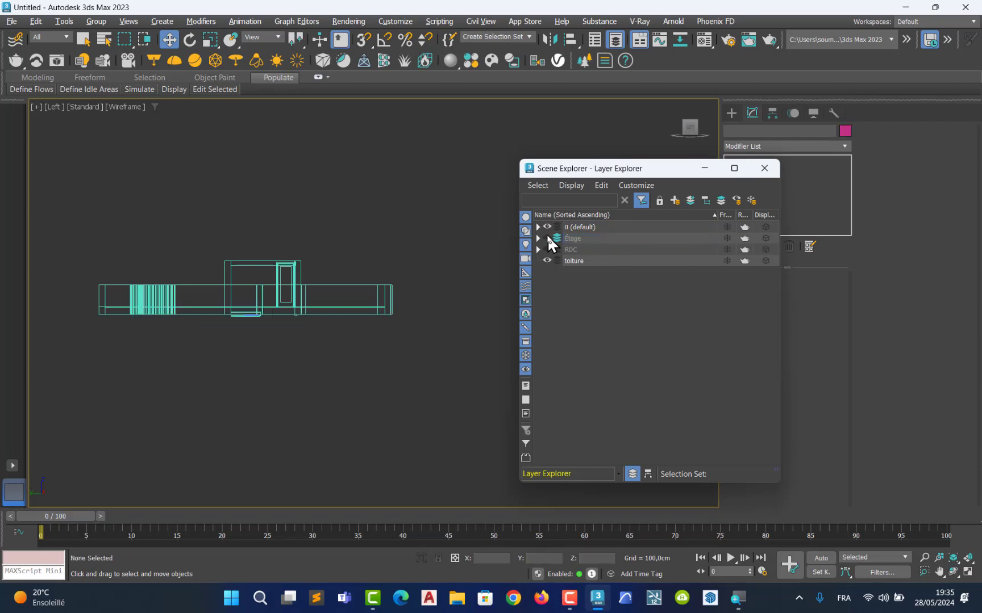
{"action": "scroll", "coordinate": [289, 356], "scroll_direction": "up", "scroll_amount": 5}
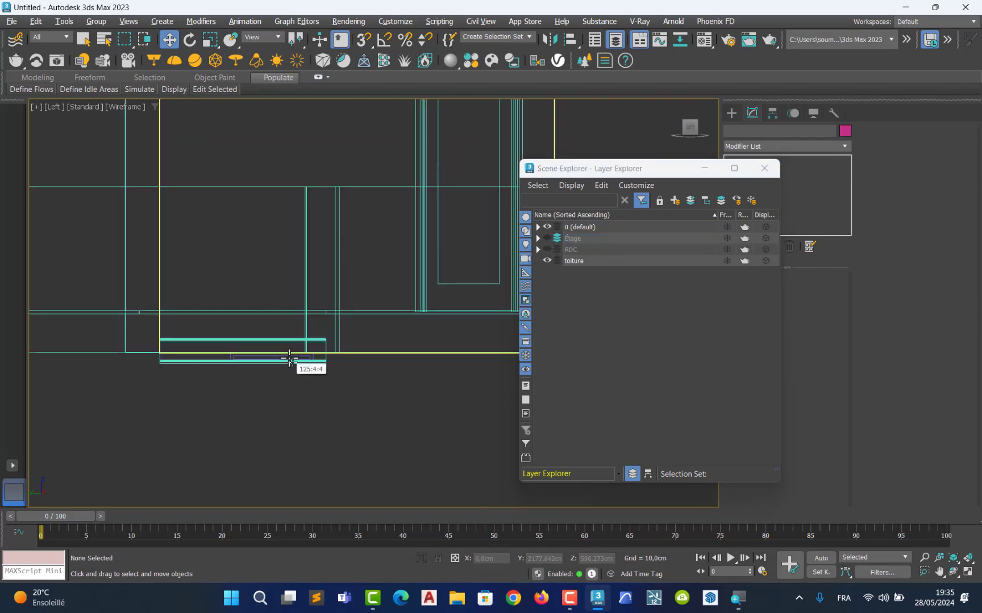
{"action": "left_click_drag", "start_coordinate": [335, 380], "coordinate": [123, 364]}
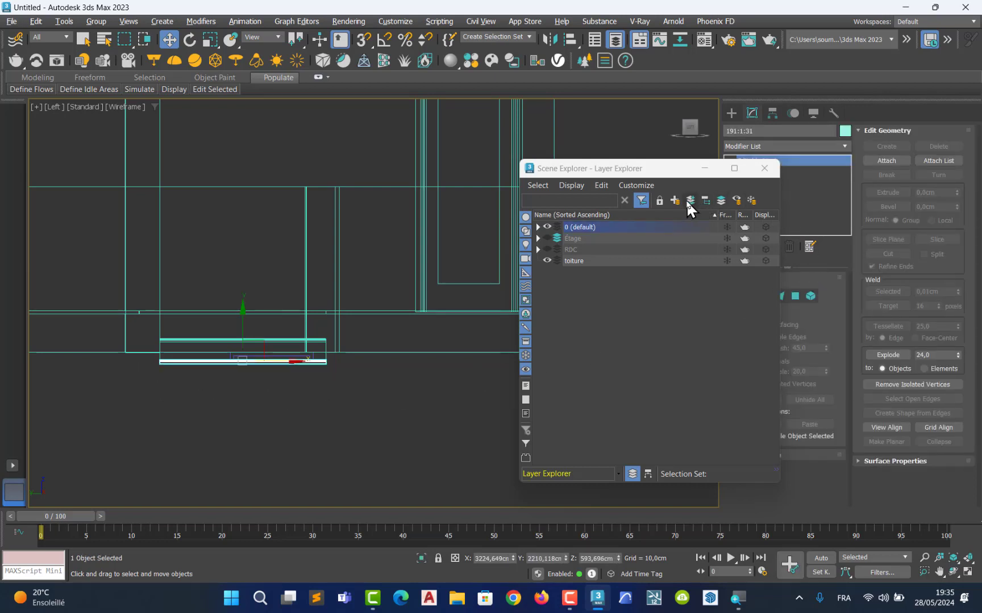
{"action": "left_click", "coordinate": [572, 238]}
Select the flat stair piece in the roof's stair opening from below in Perspective and add it to the Étage layer.
{"action": "scroll", "coordinate": [298, 355], "scroll_direction": "down", "scroll_amount": 2}
{"action": "key", "text": "alt+w"}
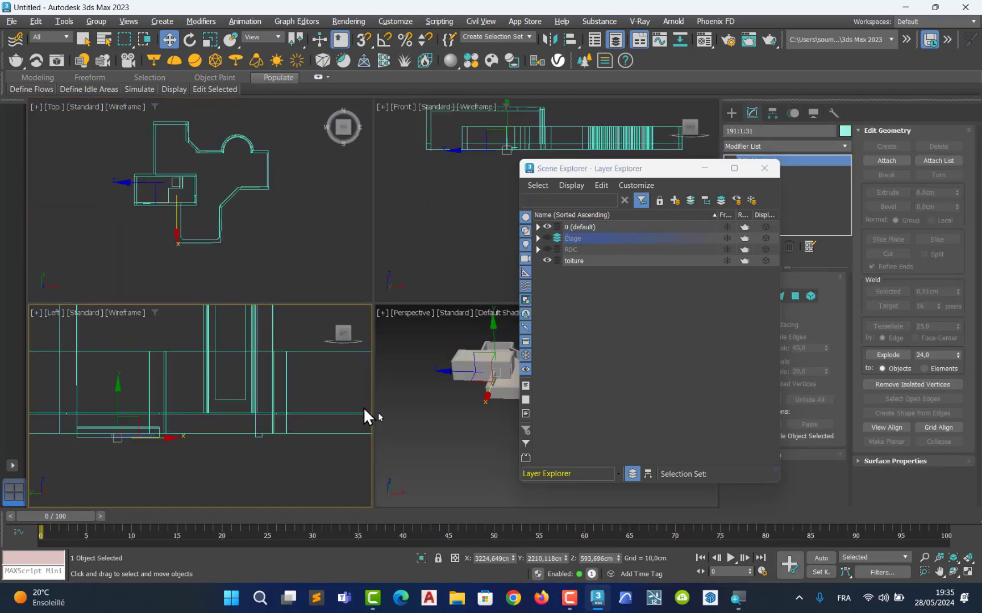
{"action": "middle_click_drag", "start_coordinate": [398, 408], "coordinate": [438, 409]}
{"action": "scroll", "coordinate": [438, 409], "scroll_direction": "up", "scroll_amount": 2}
{"action": "key", "text": "alt+w"}
{"action": "middle_click_drag", "start_coordinate": [246, 329], "coordinate": [219, 230], "text": "alt"}
{"action": "scroll", "coordinate": [218, 261], "scroll_direction": "up", "scroll_amount": 4}
{"action": "middle_click_drag", "start_coordinate": [218, 273], "coordinate": [227, 309]}
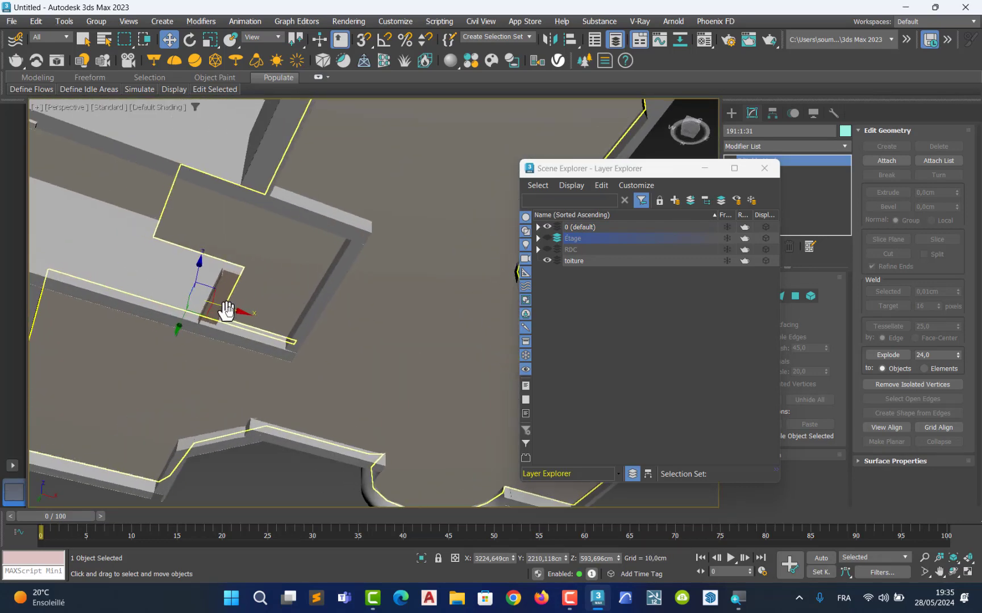
{"action": "scroll", "coordinate": [227, 307], "scroll_direction": "up", "scroll_amount": 4}
{"action": "left_click", "coordinate": [224, 278]}
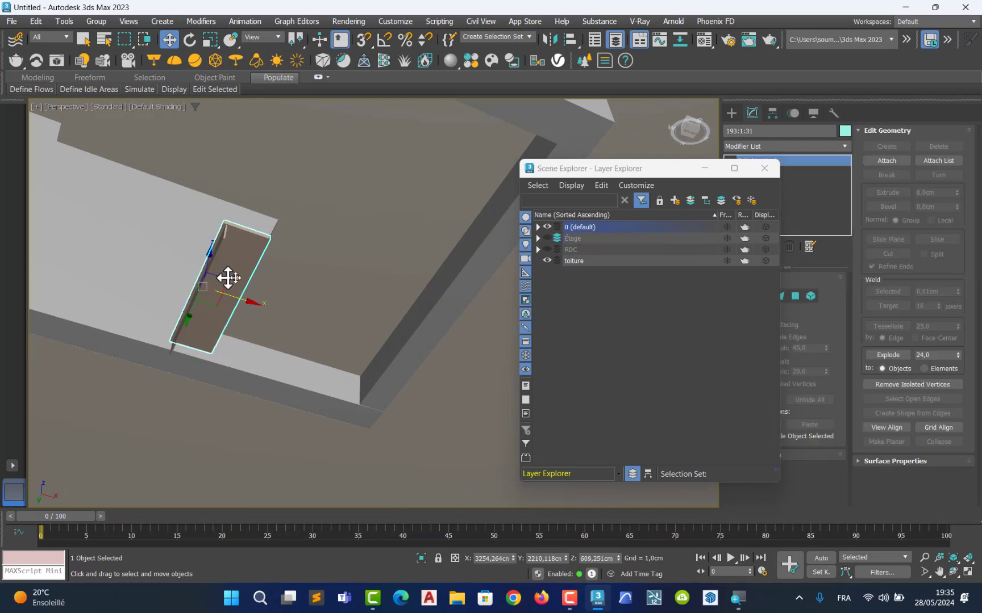
{"action": "left_click", "coordinate": [691, 202]}
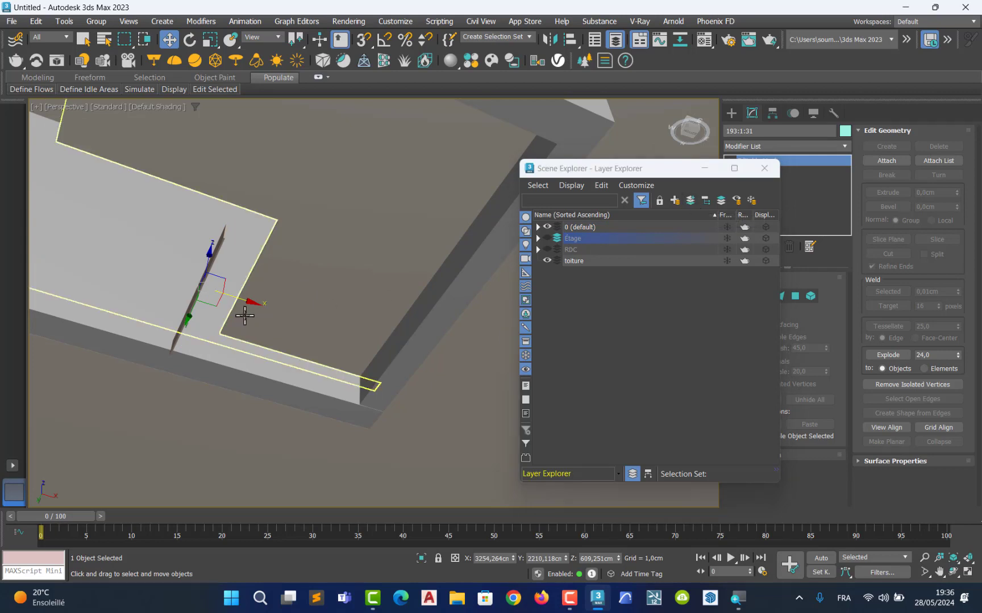
Select the thin stair piece still left beside the opening and add it to the Étage layer.
{"action": "left_click", "coordinate": [194, 305]}
{"action": "left_click", "coordinate": [195, 305]}
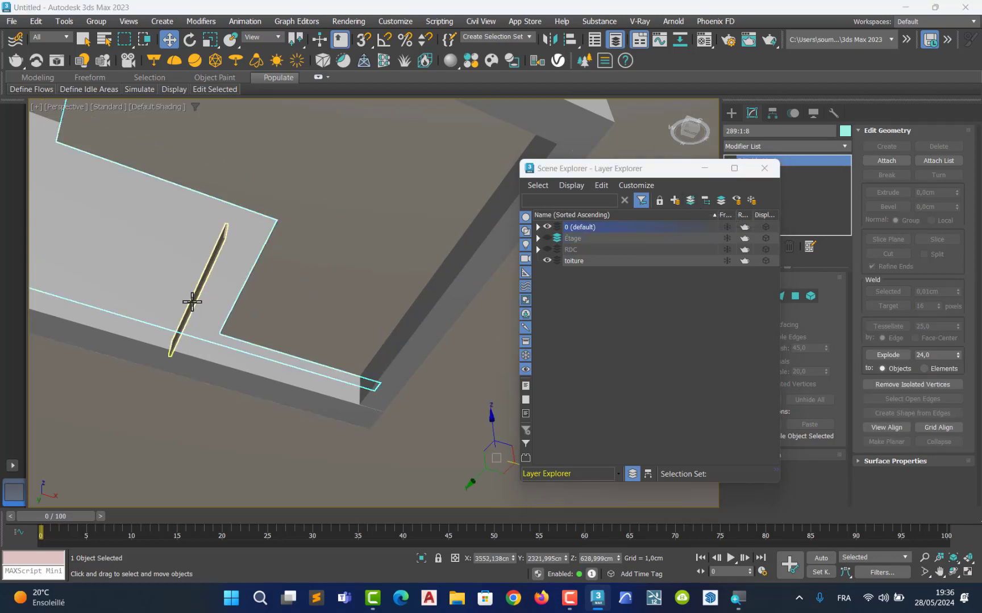
{"action": "left_click", "coordinate": [691, 200]}
Select all the remaining roof objects, make toiture the current layer and add them to it.
{"action": "middle_click_drag", "start_coordinate": [441, 272], "coordinate": [400, 341]}
{"action": "scroll", "coordinate": [410, 284], "scroll_direction": "down", "scroll_amount": 4}
{"action": "scroll", "coordinate": [411, 297], "scroll_direction": "down", "scroll_amount": 5}
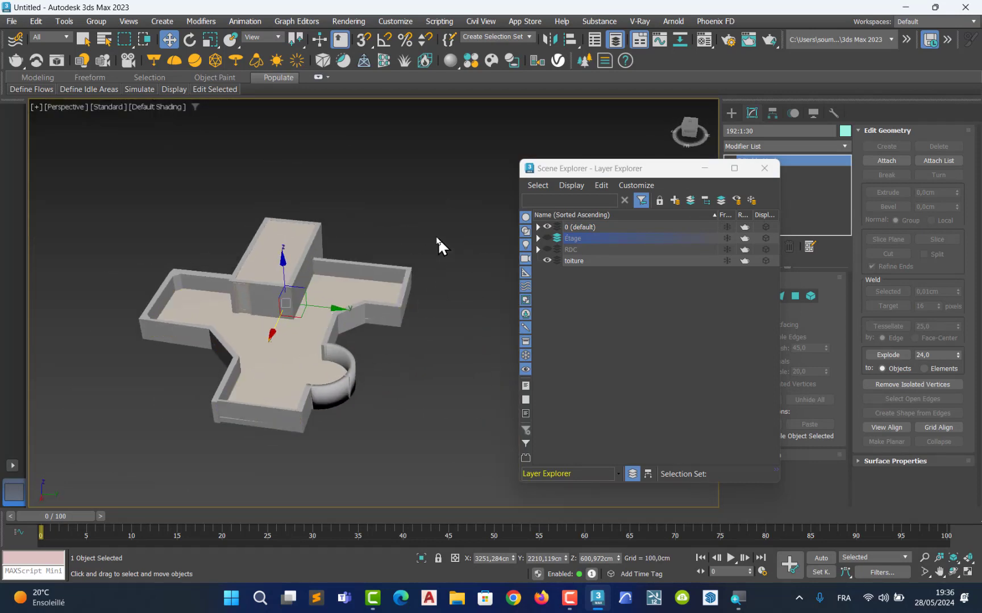
{"action": "left_click_drag", "start_coordinate": [229, 408], "coordinate": [94, 493]}
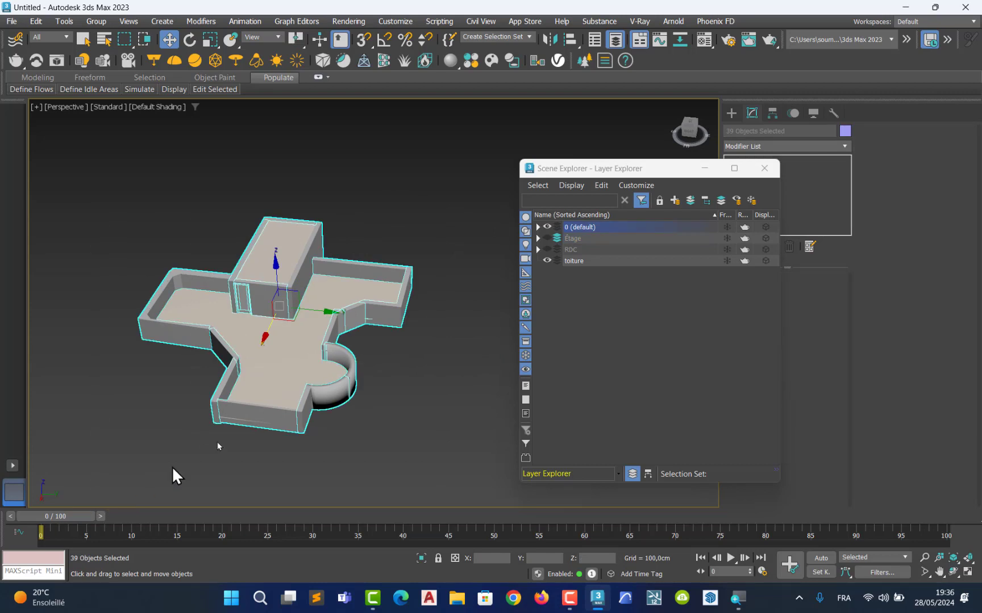
{"action": "left_click", "coordinate": [557, 260]}
{"action": "left_click", "coordinate": [690, 200]}
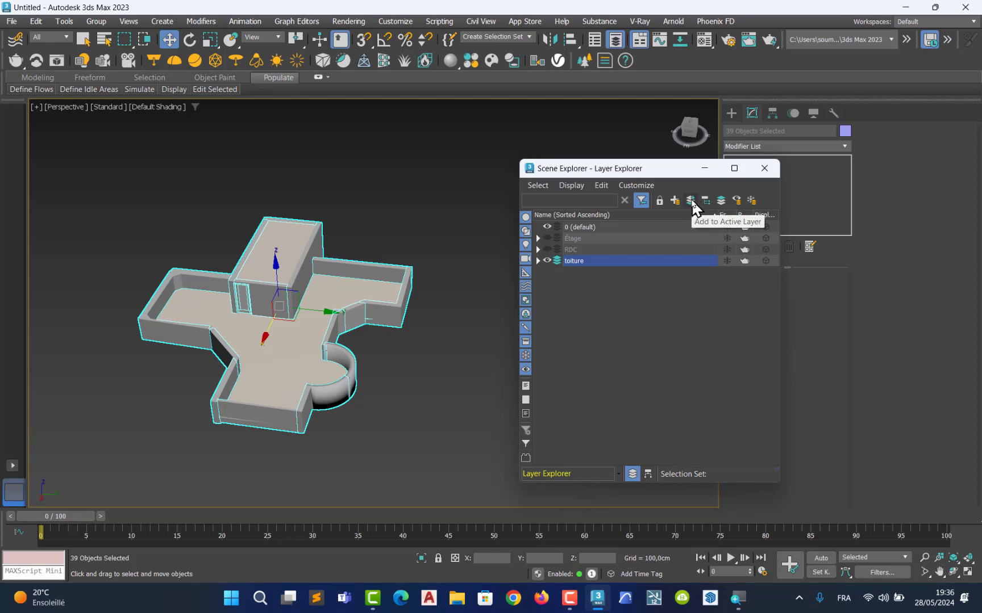
Show the RDC and Étage layers again to display the complete villa.
{"action": "left_click", "coordinate": [547, 250]}
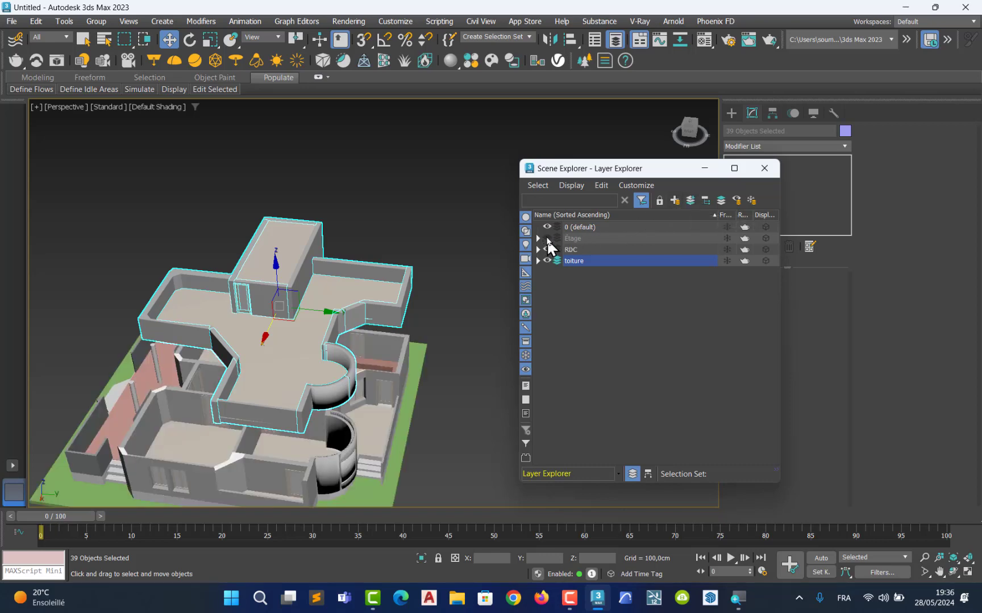
{"action": "left_click", "coordinate": [547, 238]}
{"action": "middle_click_drag", "start_coordinate": [297, 364], "coordinate": [309, 340]}
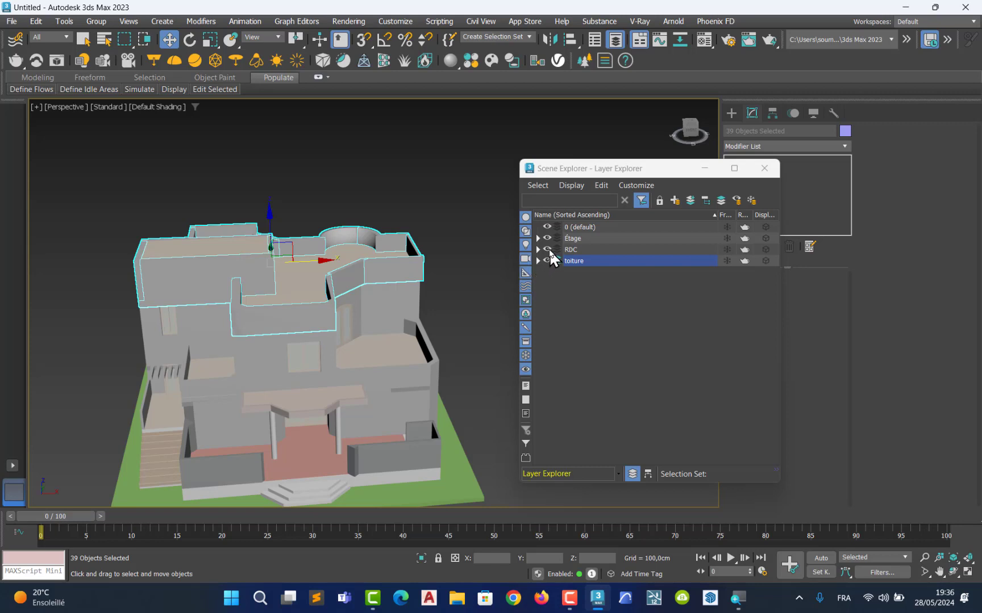
Hide the toiture and Étage layers and examine the ground-floor interior on its own in Perspective.
{"action": "left_click", "coordinate": [546, 261]}
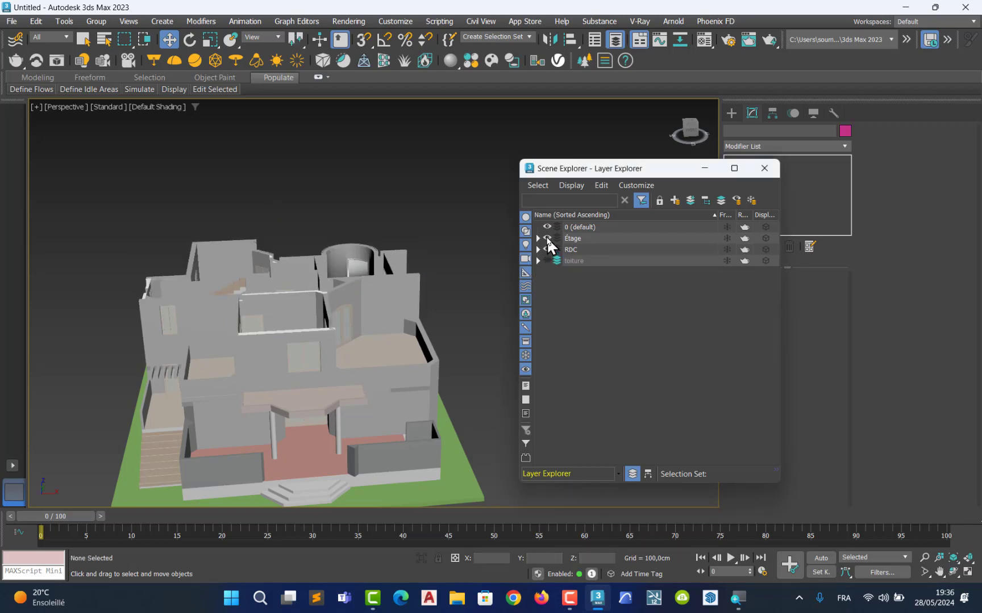
{"action": "left_click", "coordinate": [547, 238]}
{"action": "middle_click_drag", "start_coordinate": [318, 341], "coordinate": [257, 373], "text": "alt"}
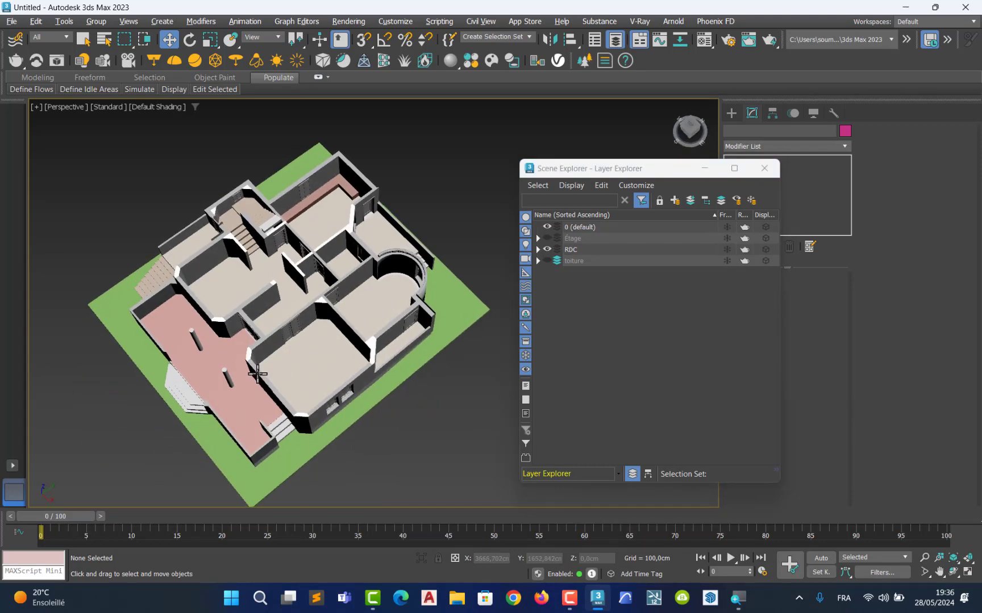
{"action": "scroll", "coordinate": [290, 372], "scroll_direction": "up", "scroll_amount": 5}
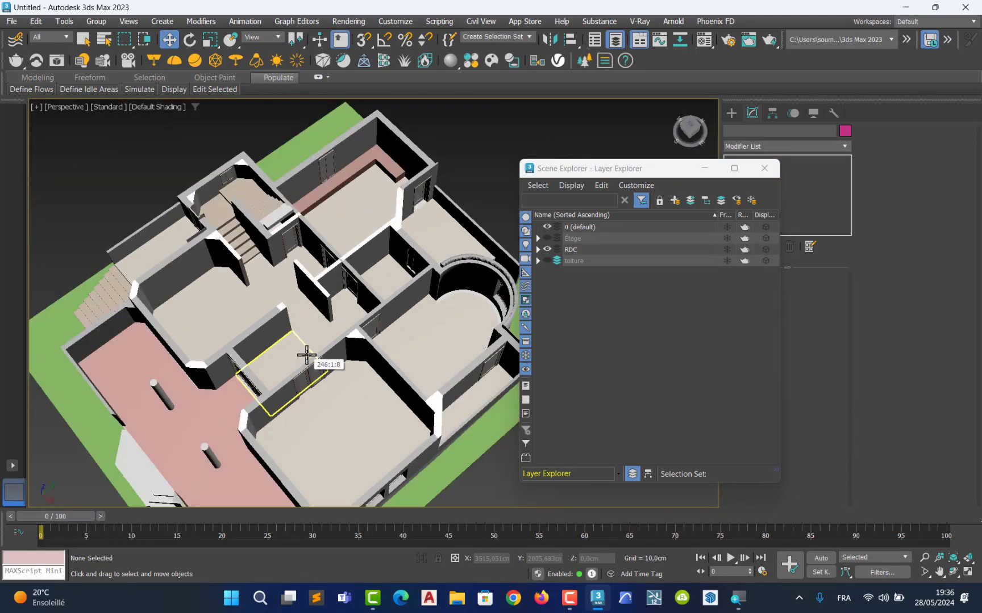
{"action": "scroll", "coordinate": [306, 355], "scroll_direction": "down", "scroll_amount": 5}
{"action": "middle_click_drag", "start_coordinate": [329, 377], "coordinate": [239, 351], "text": "alt"}
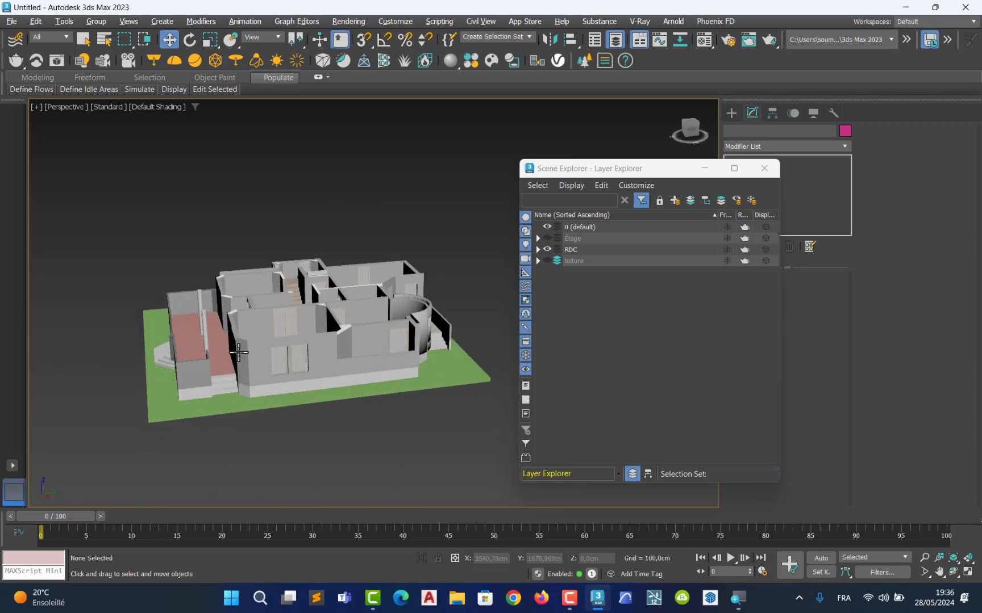
{"action": "scroll", "coordinate": [253, 351], "scroll_direction": "up", "scroll_amount": 2}
{"action": "scroll", "coordinate": [352, 352], "scroll_direction": "up", "scroll_amount": 6}
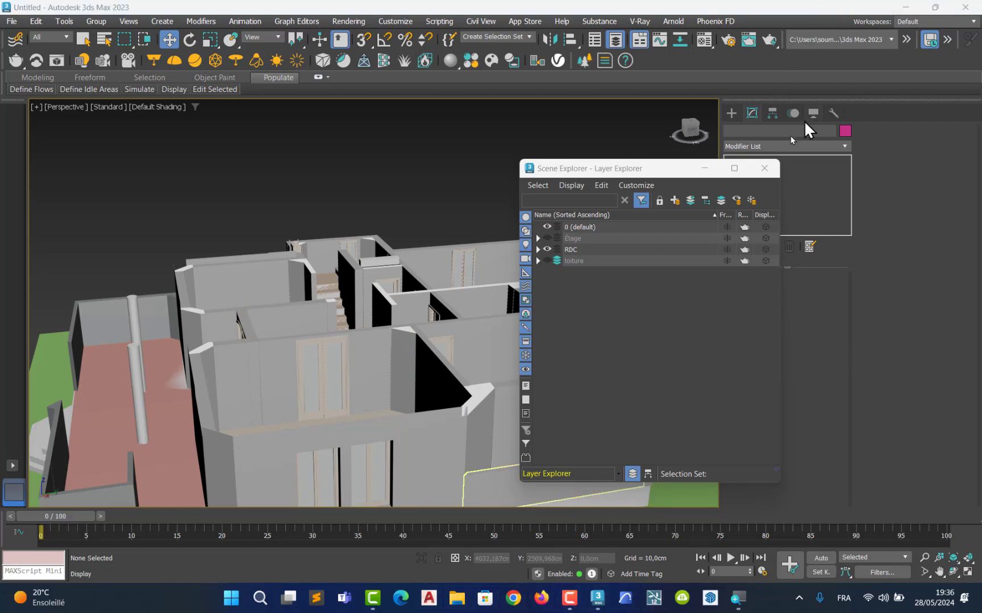
Close the Layer Explorer and minimize the 3ds Max window to reach the desktop.
{"action": "left_click", "coordinate": [764, 169]}
{"action": "left_click", "coordinate": [902, 8]}
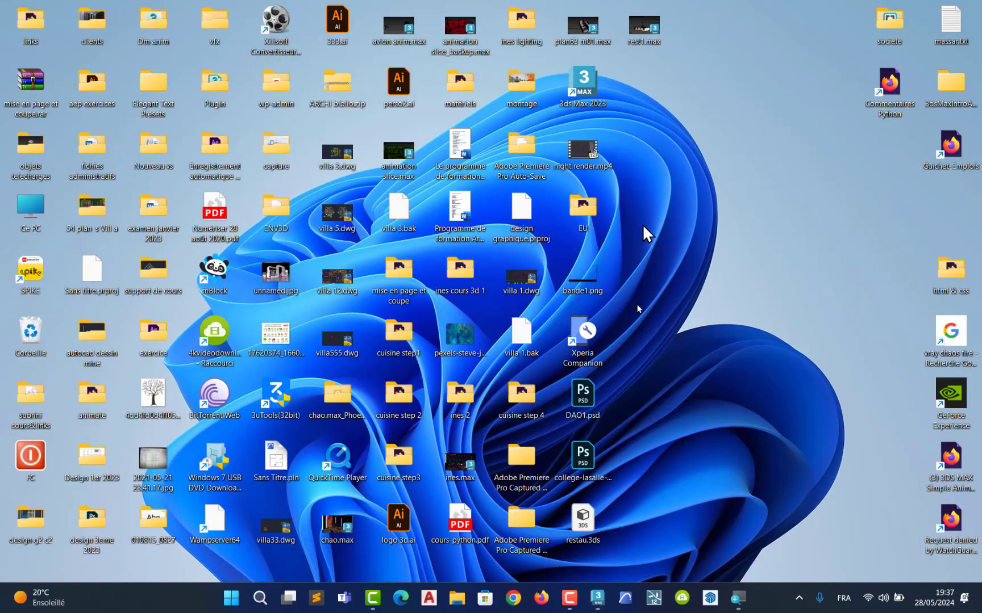